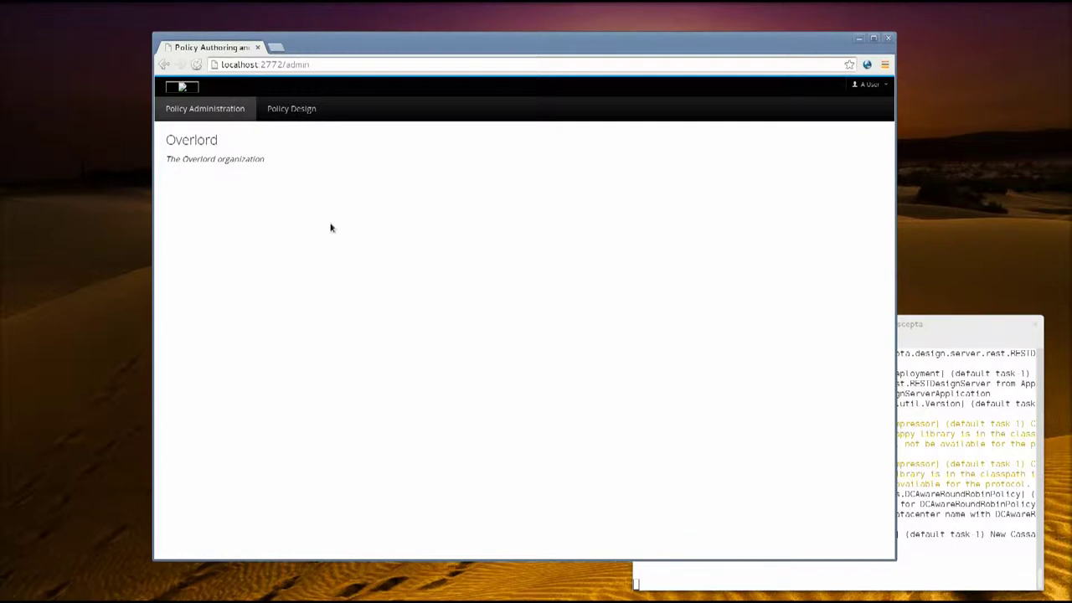
# Step: Go to Policy Design and open the Overlord organization
pyautogui.click(296, 116)
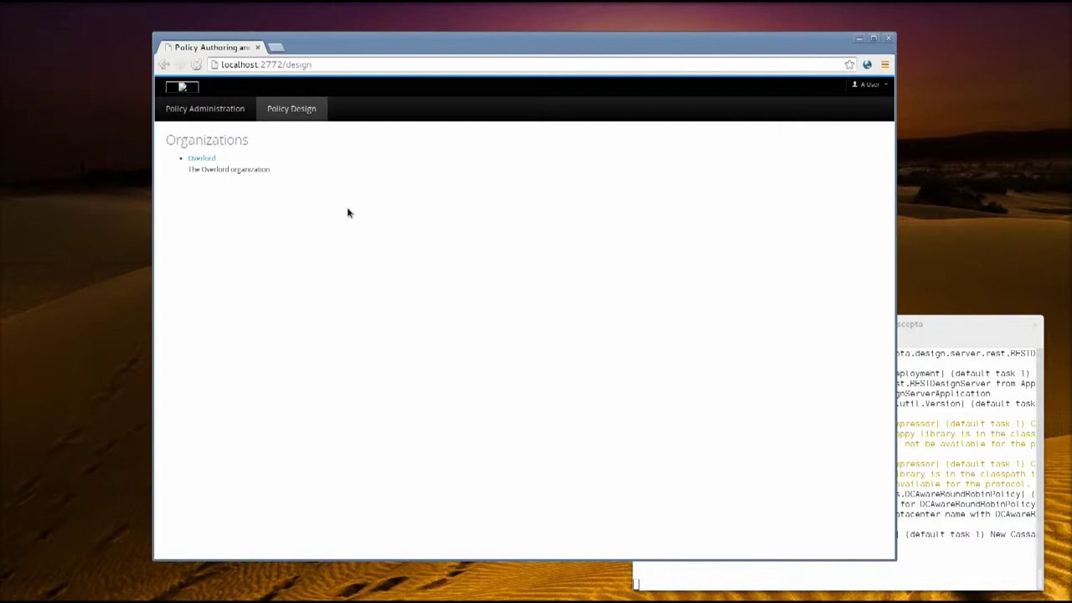
pyautogui.click(206, 161)
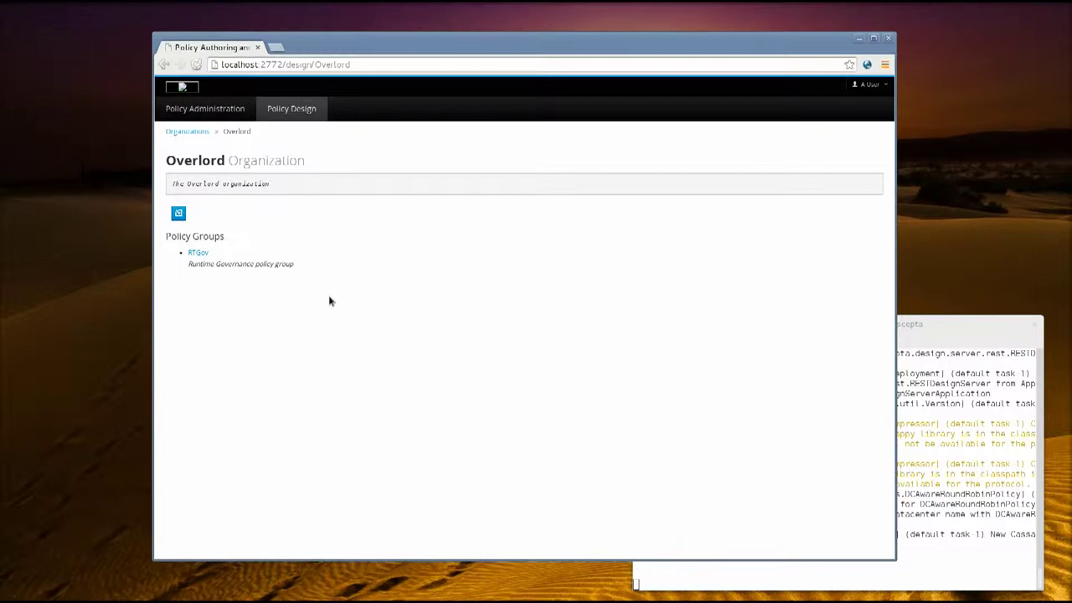
# Step: Append '. This is a description.' to the RTGov group's description and save it
pyautogui.click(201, 254)
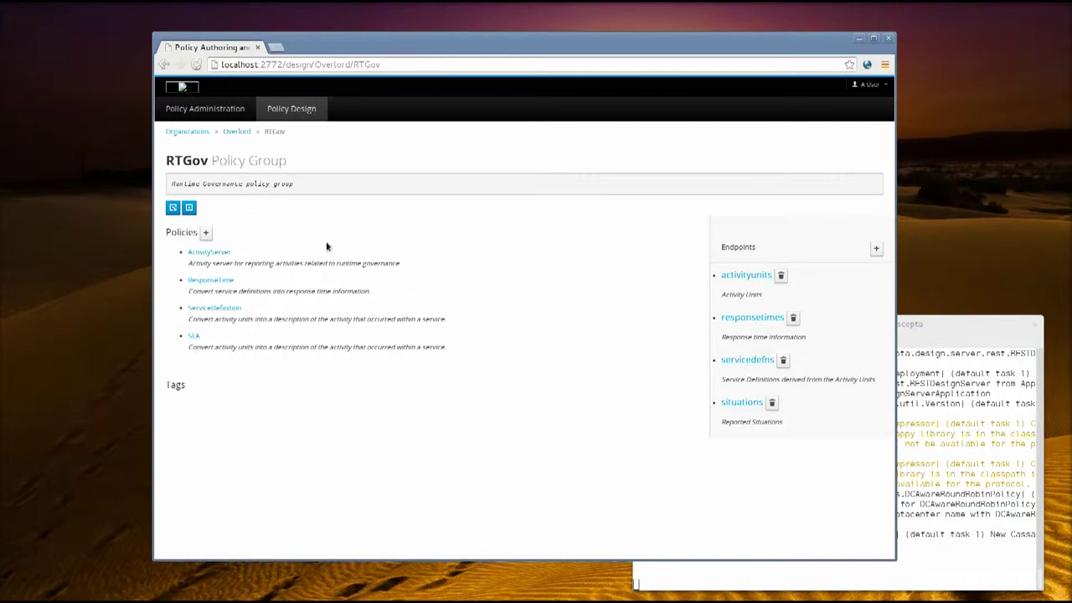
pyautogui.click(315, 188)
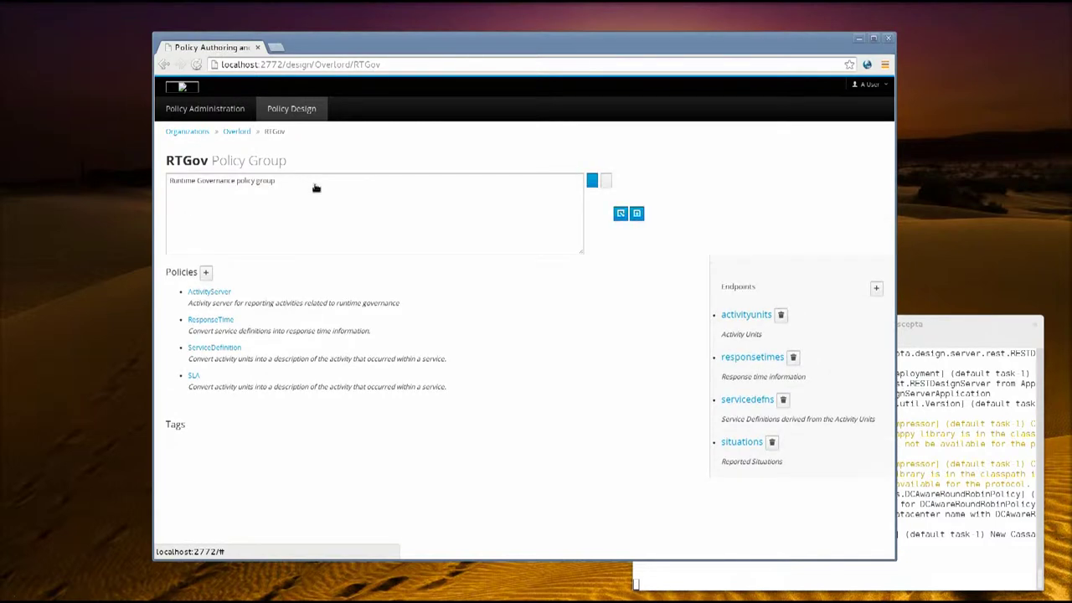
pyautogui.write('. This is a')
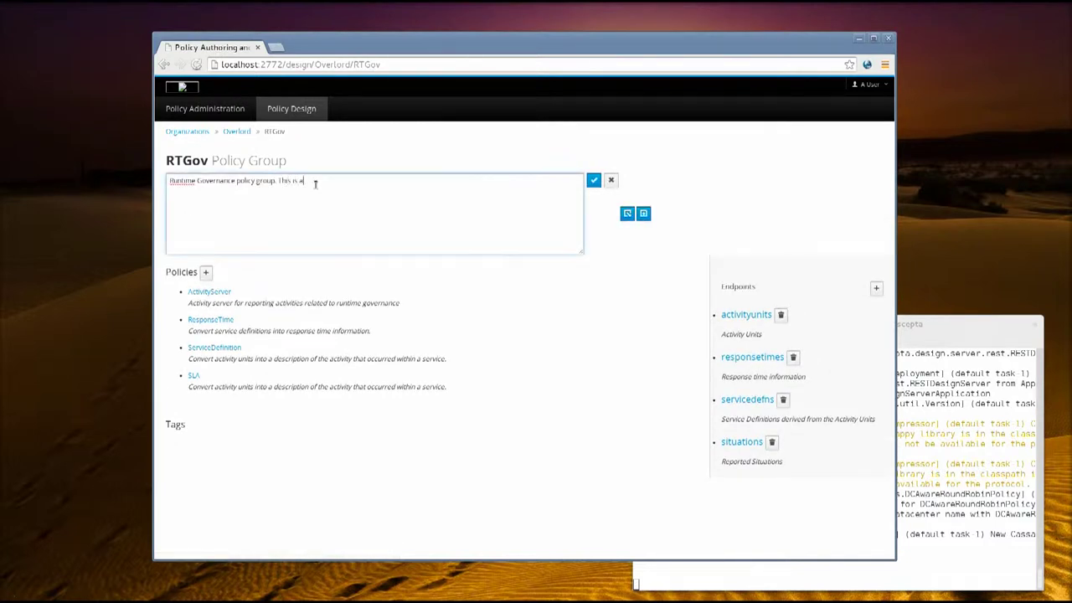
pyautogui.write(' description.')
pyautogui.click(593, 180)
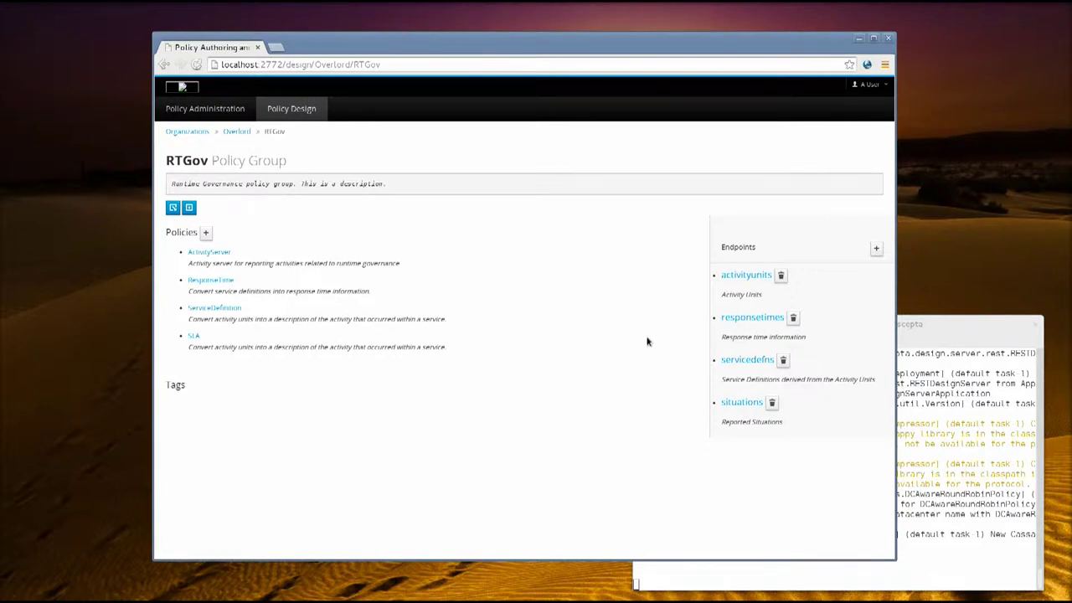
# Step: Open the activityunits endpoint and list its available characteristics
pyautogui.click(740, 276)
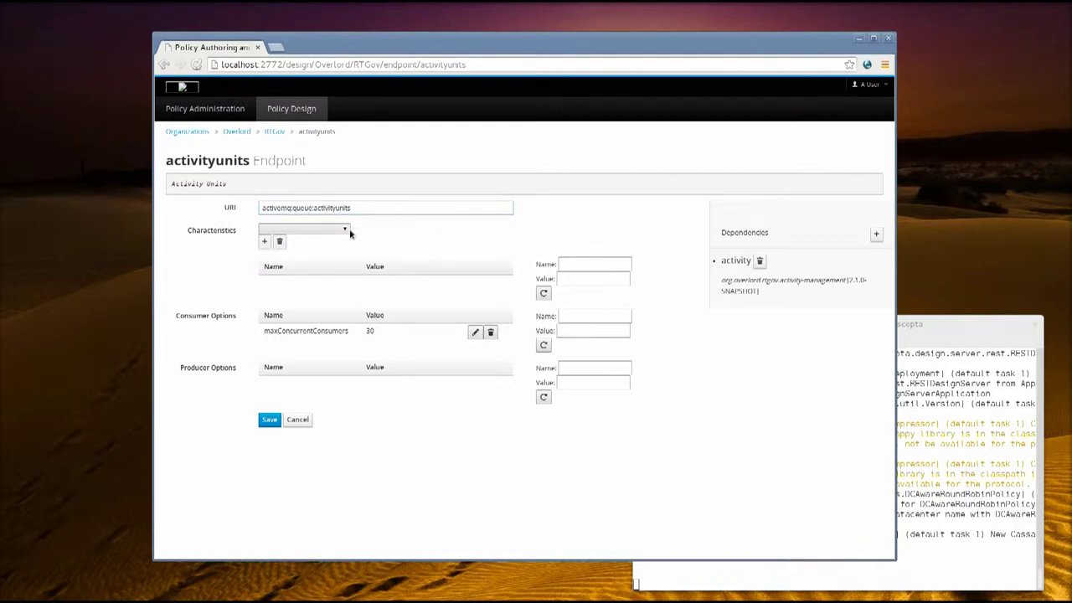
pyautogui.click(343, 232)
# Step: Give activityunits the BatchWithRetryOnFailure characteristic, then go back to the RTGov group
pyautogui.click(343, 232)
pyautogui.click(343, 232)
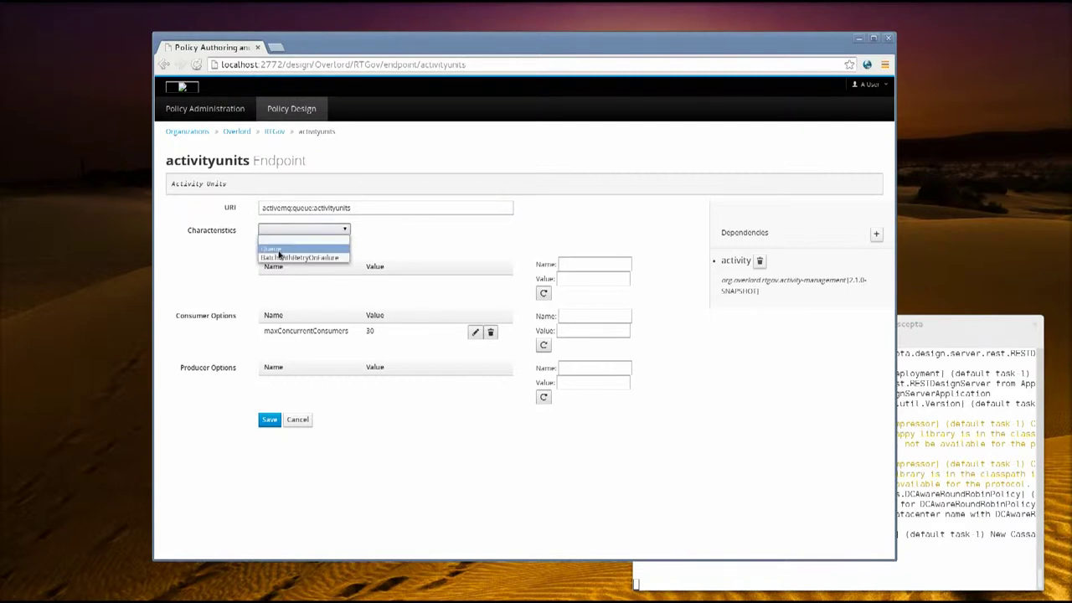
pyautogui.click(305, 257)
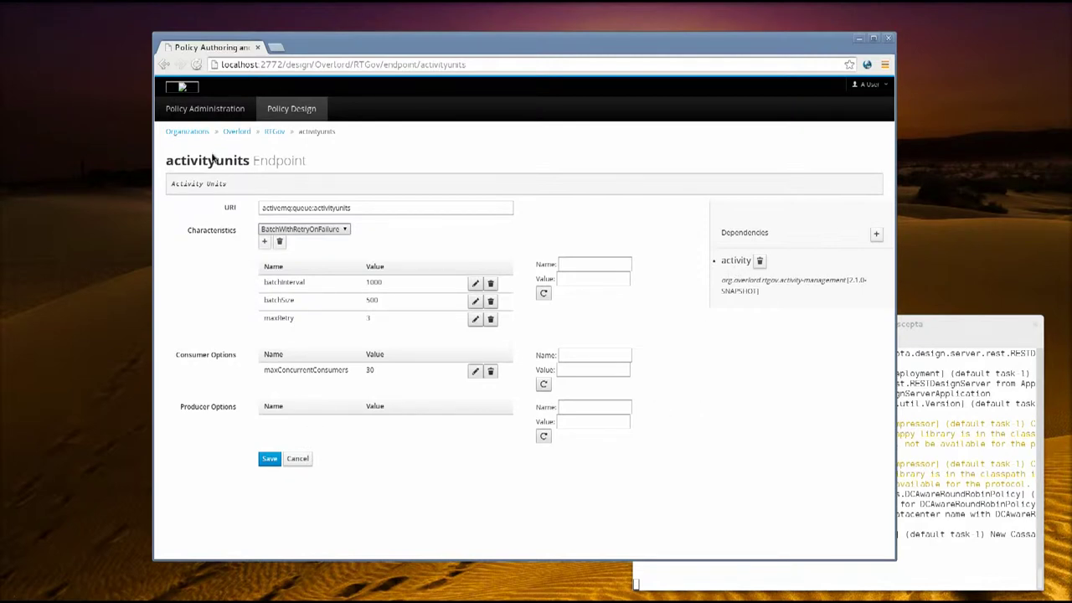
pyautogui.click(176, 106)
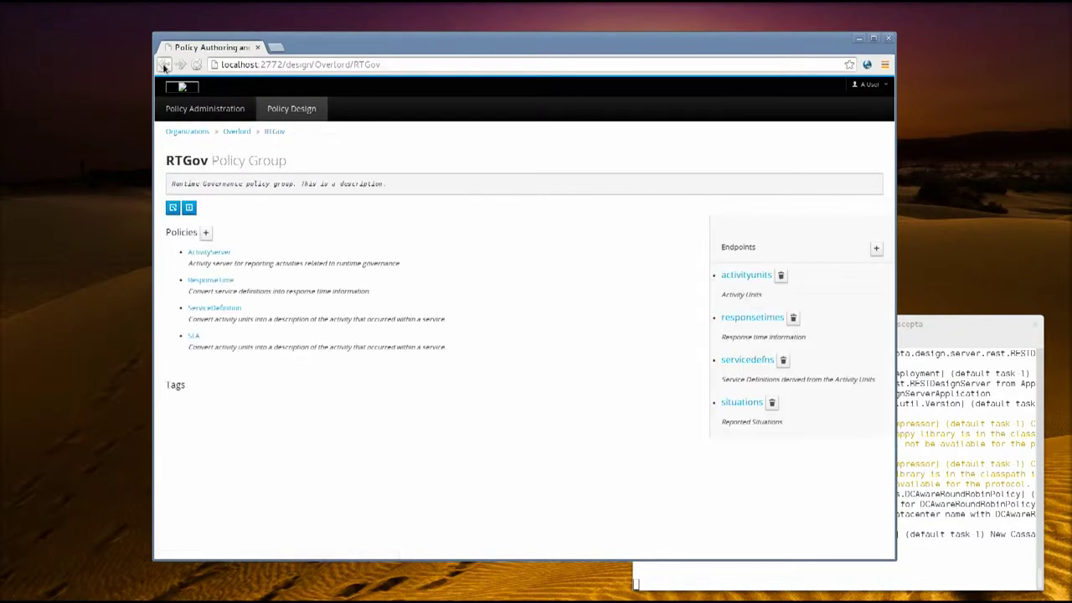
pyautogui.click(745, 360)
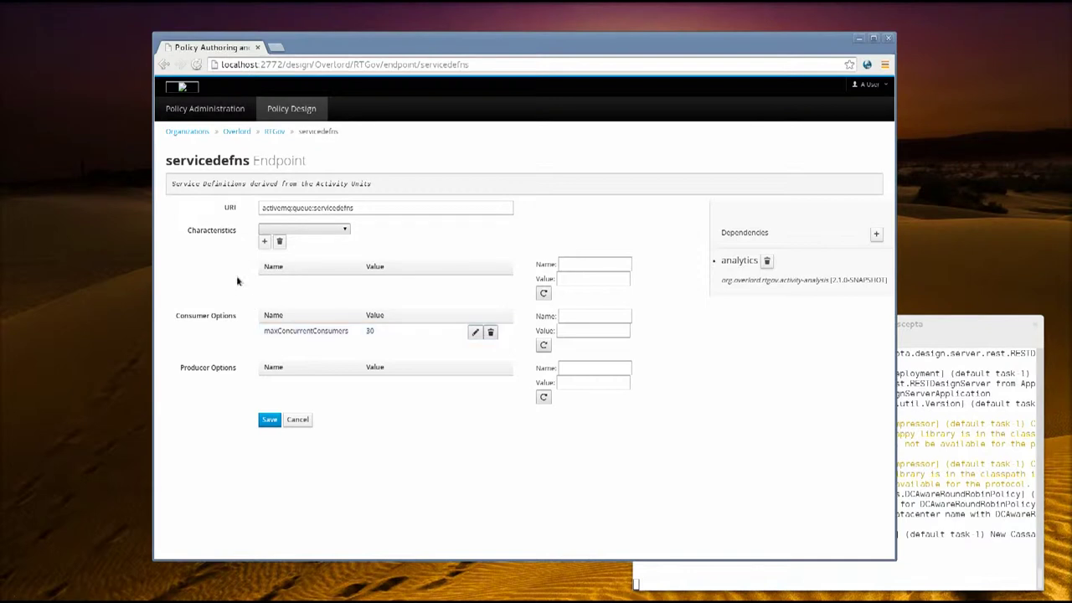
pyautogui.click(166, 67)
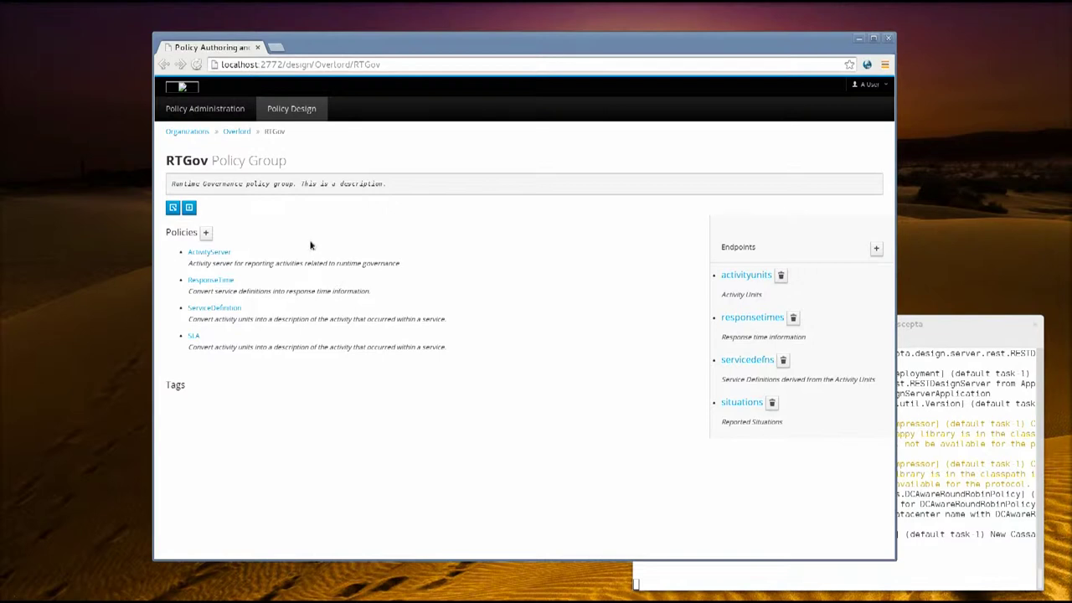
# Step: Inspect the ActivityServer policy's REST XML 'activities' path, then view its web.xml resource
pyautogui.click(206, 253)
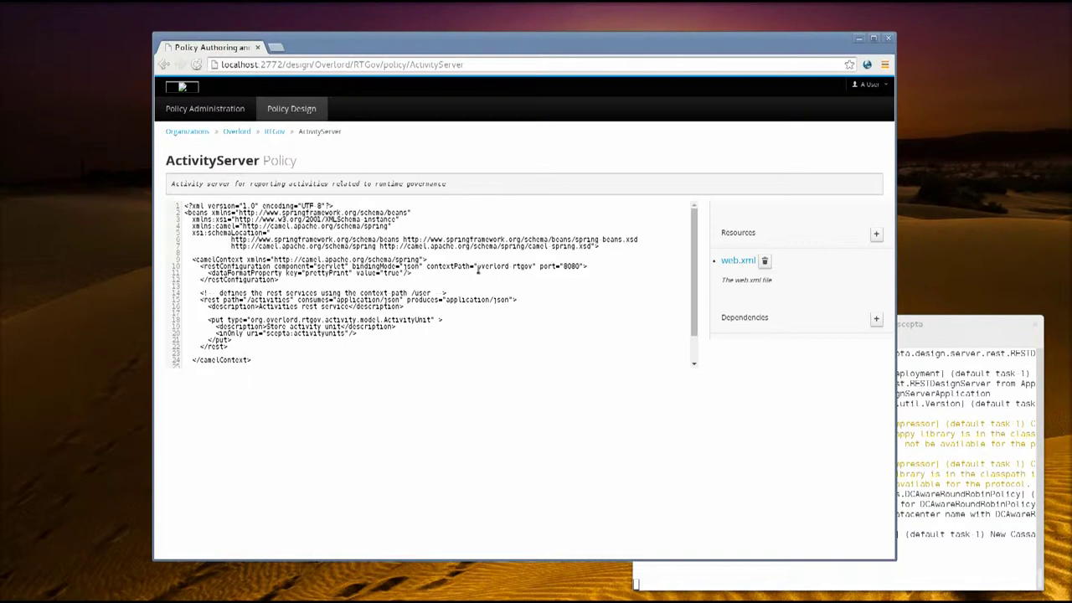
pyautogui.click(530, 265)
pyautogui.doubleClick(261, 299)
pyautogui.click(735, 261)
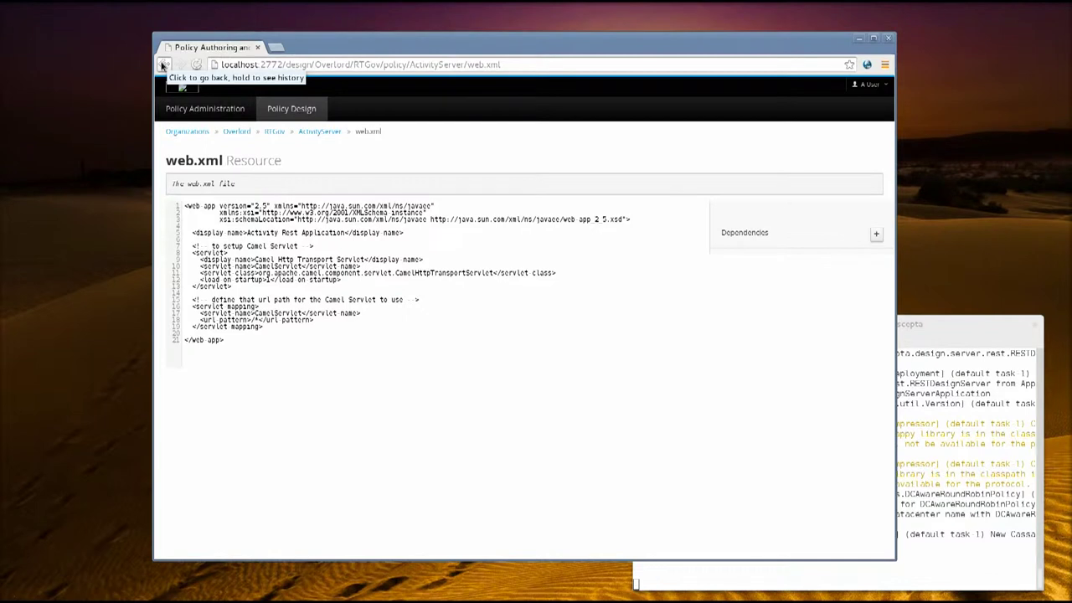
pyautogui.click(164, 65)
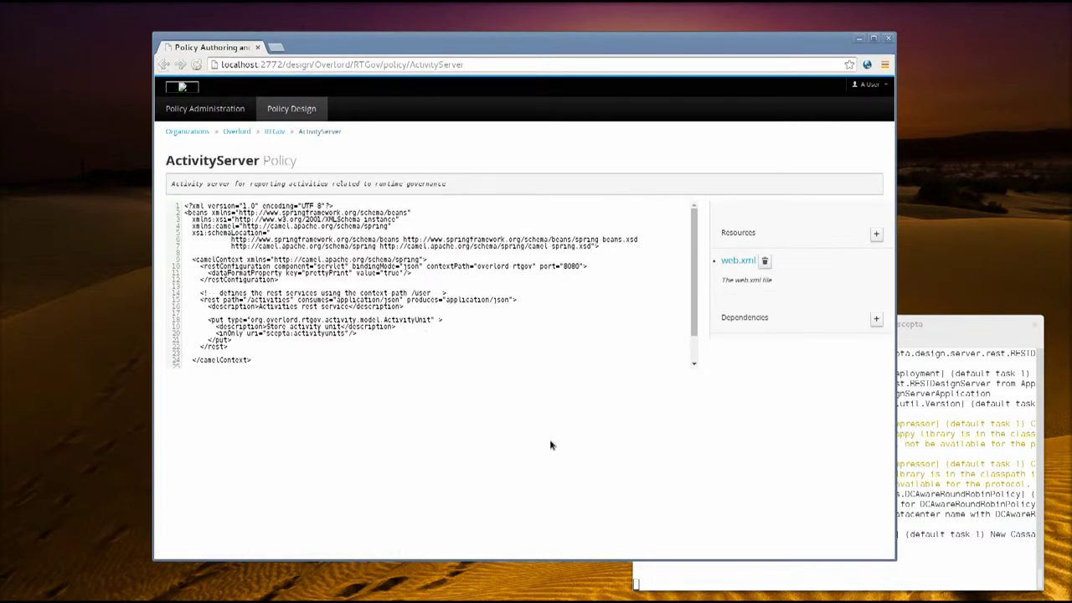
pyautogui.click(165, 66)
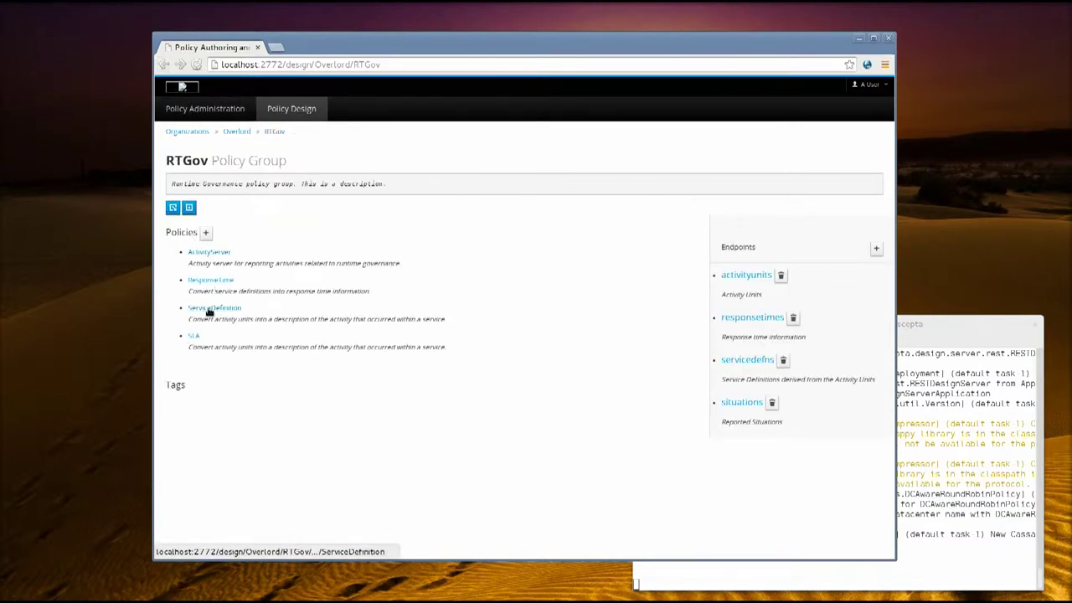
# Step: Open the ServiceDefinition policy and select 'scopta' in its route's from uri
pyautogui.click(210, 310)
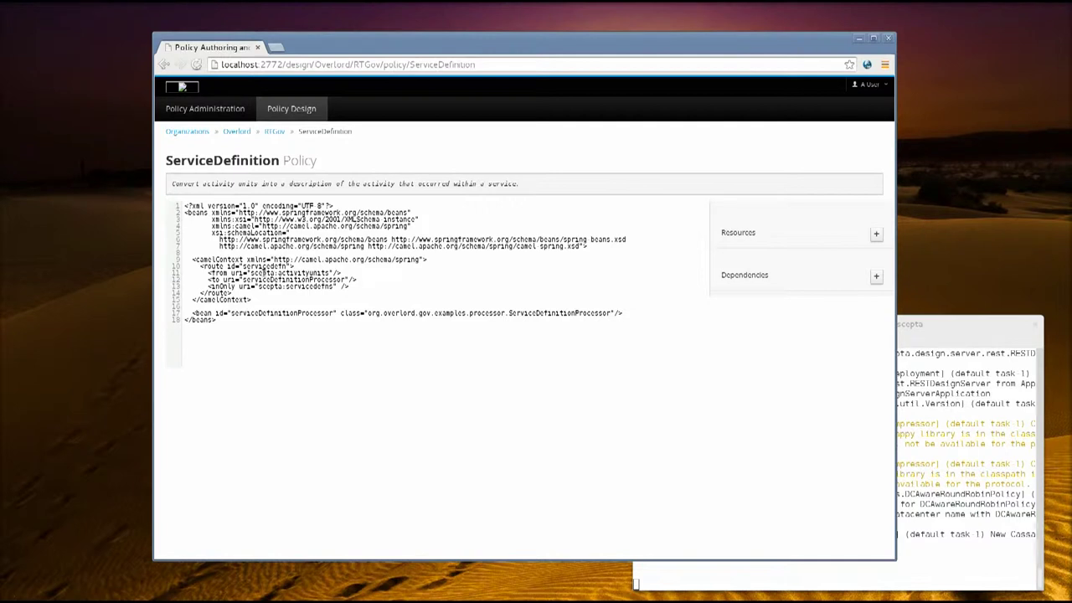
pyautogui.doubleClick(262, 273)
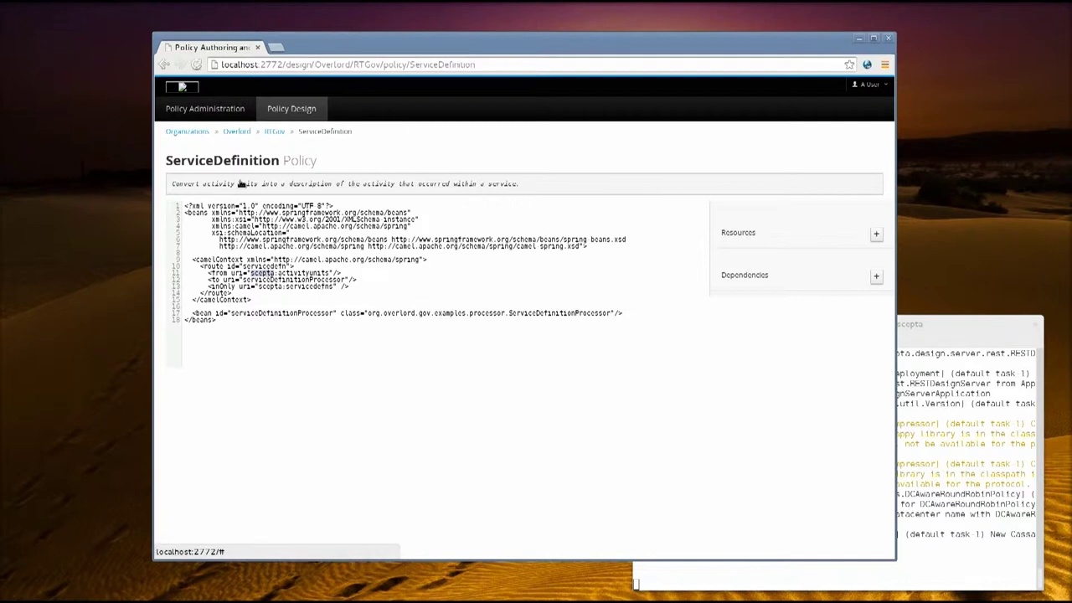
# Step: Return to RTGov and view the SLA policy's SLAViolation.mvel script
pyautogui.click(164, 64)
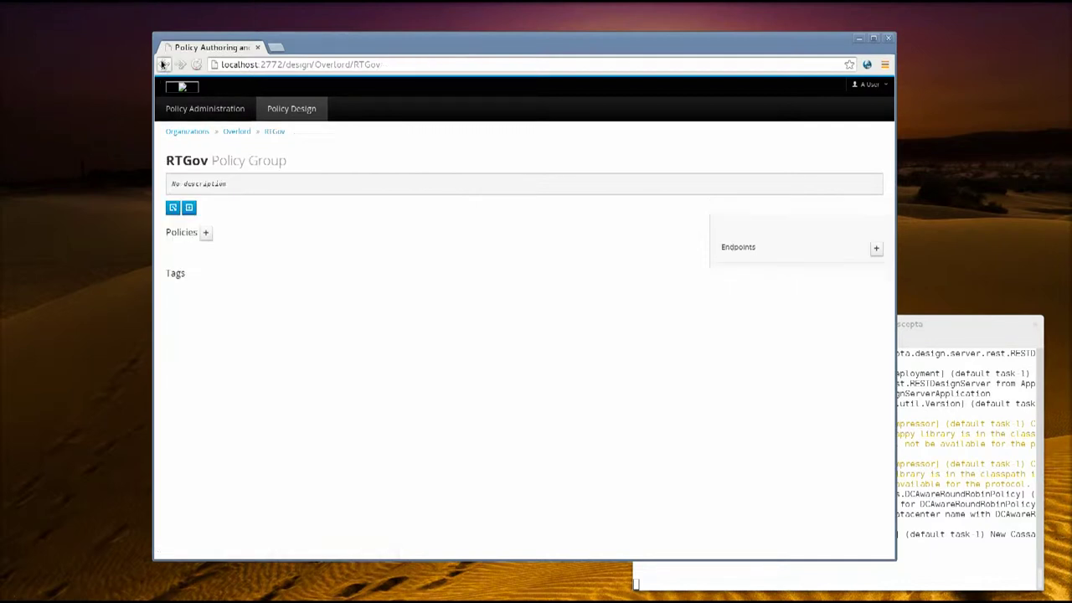
pyautogui.click(193, 335)
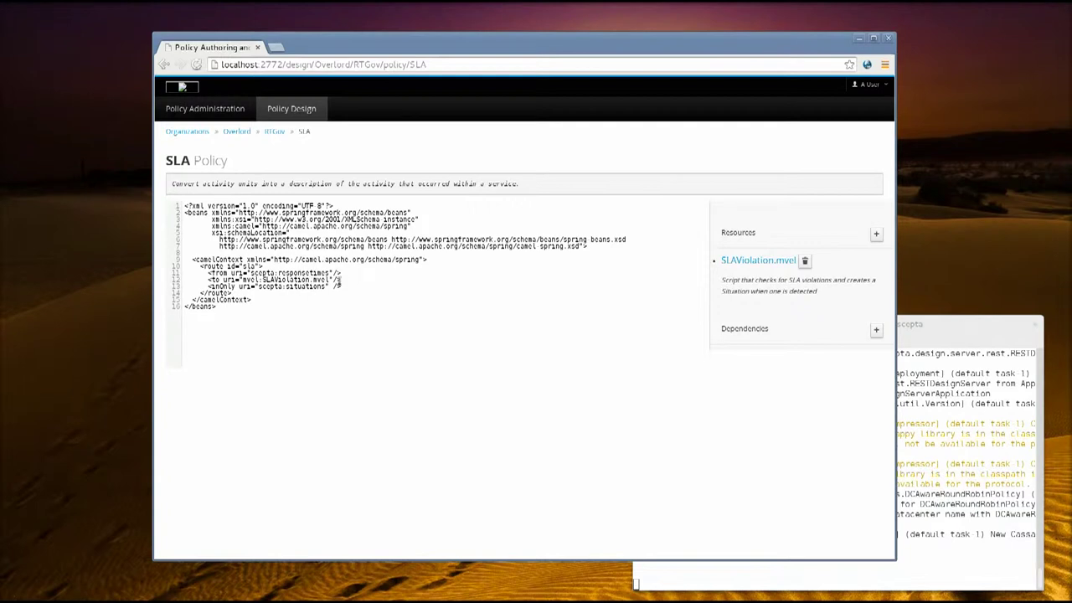
pyautogui.click(759, 260)
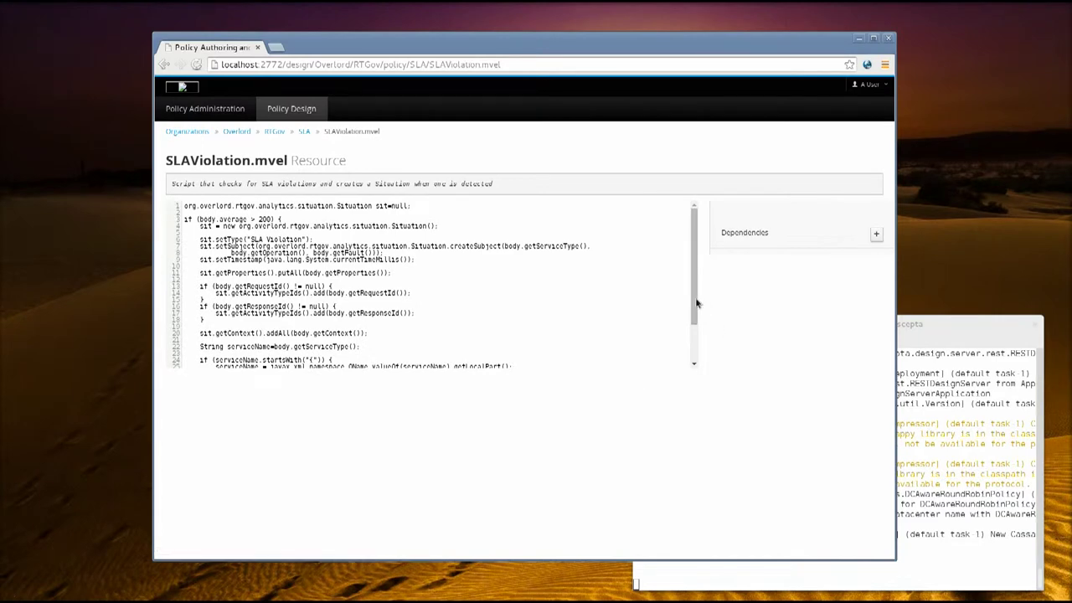
# Step: Scroll through the SLAViolation.mvel script, then go back to the SLA policy's route
pyautogui.moveTo(693, 296); pyautogui.dragTo(696, 269)
pyautogui.click(164, 64)
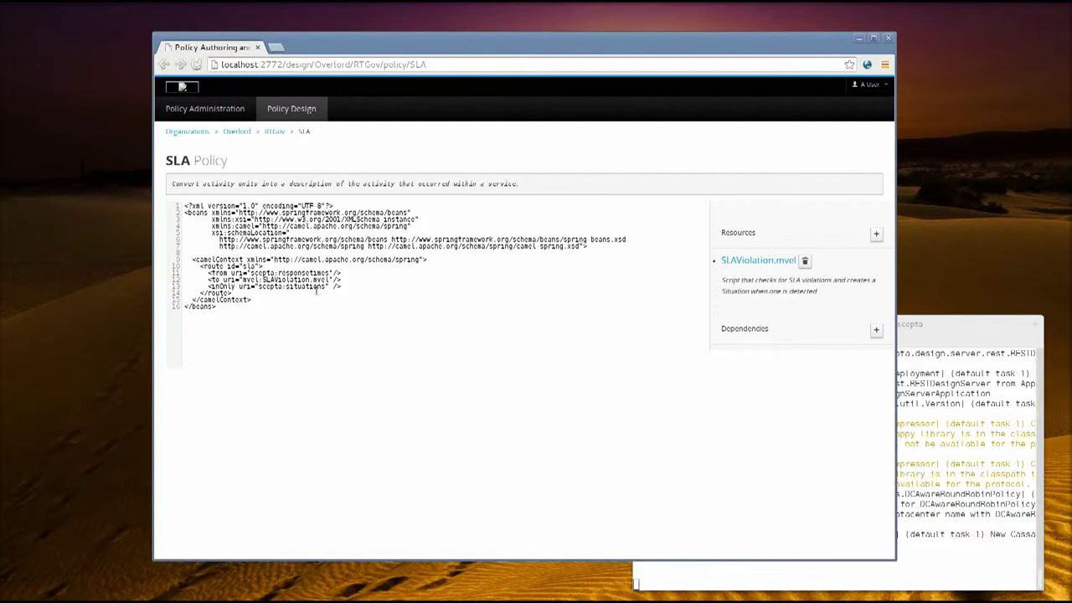
# Step: Go back up to the RTGov policy group page via its breadcrumb
pyautogui.click(275, 131)
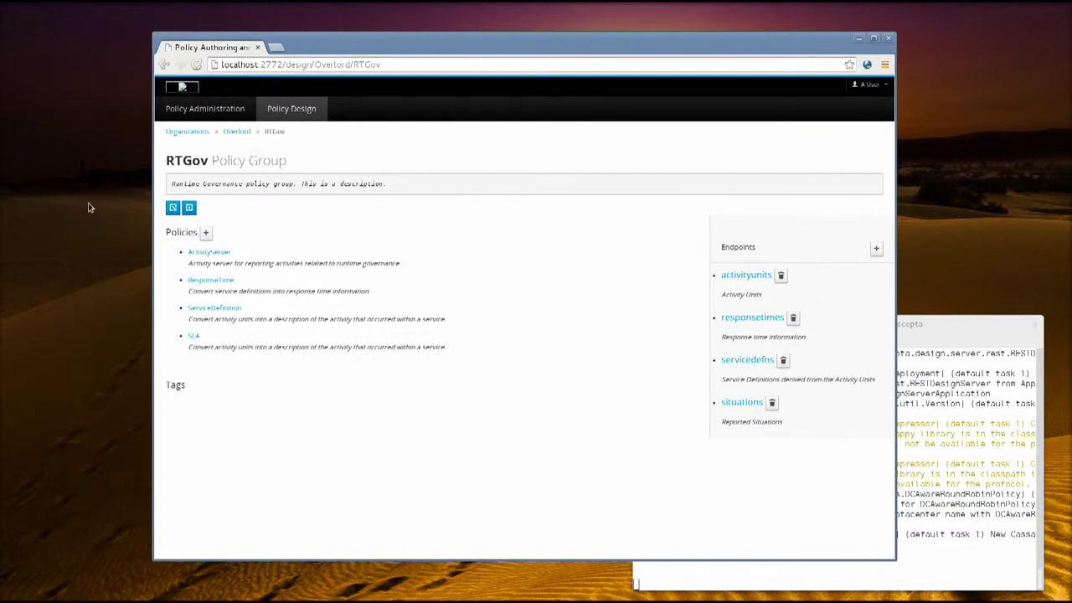
# Step: Import scepta-monitor-git.json into Overlord and open the resulting MonitorGITPR group
pyautogui.click(237, 132)
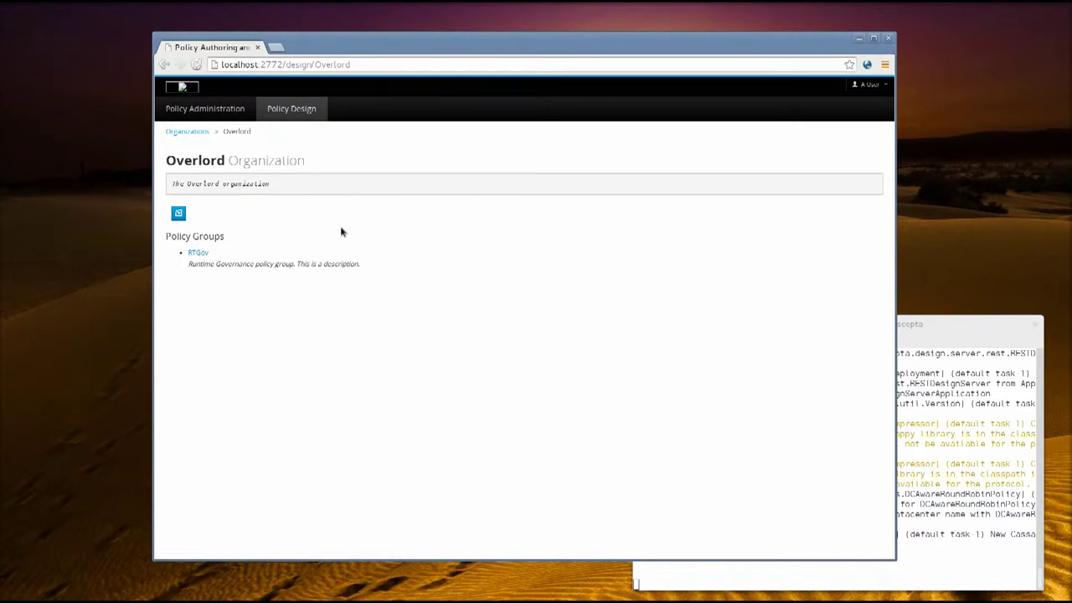
pyautogui.click(178, 215)
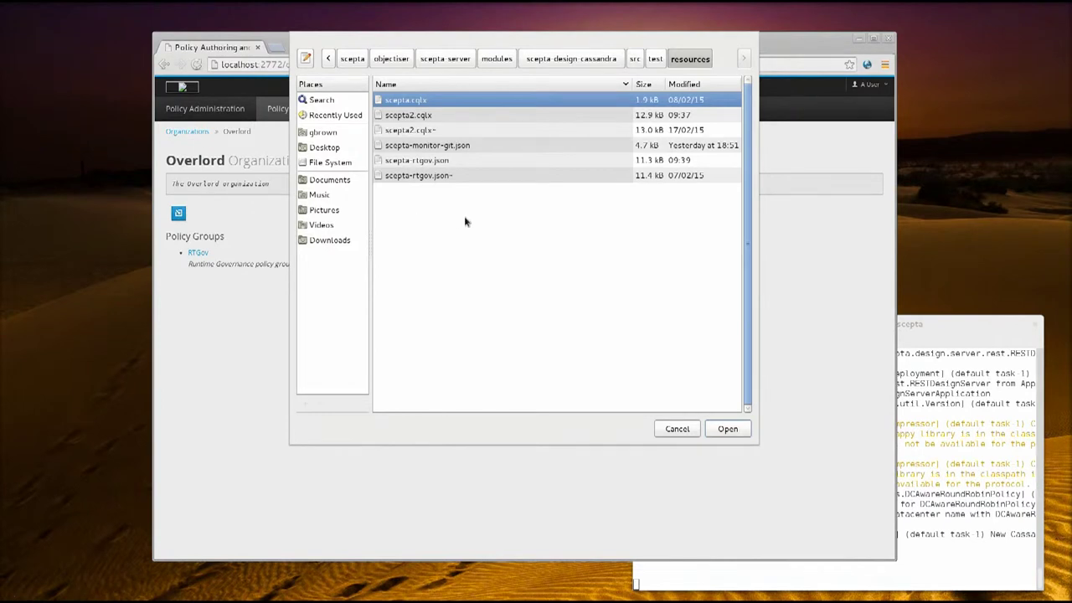
pyautogui.click(422, 147)
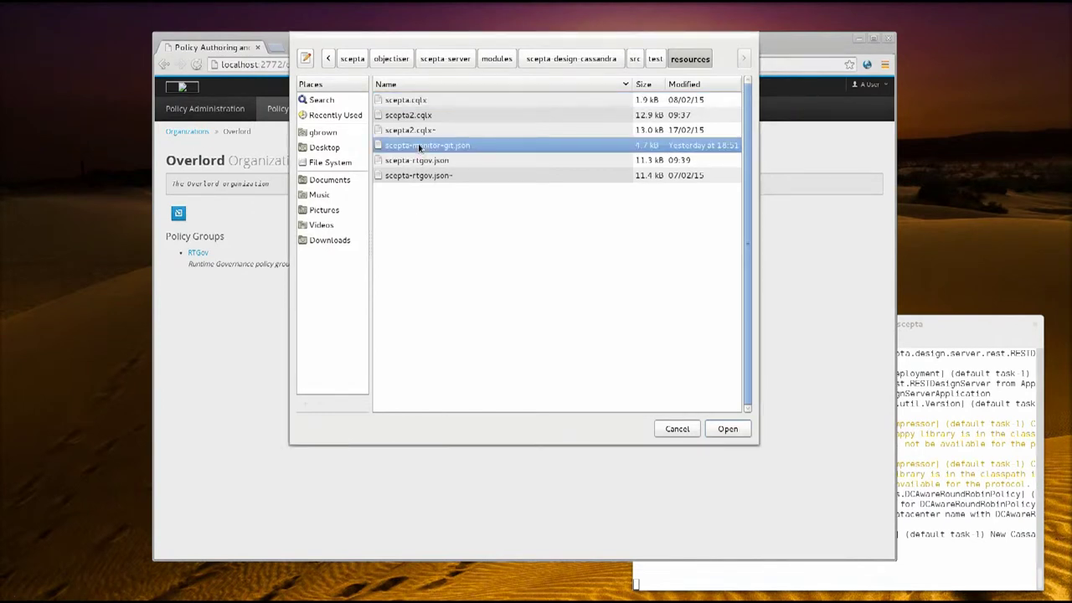
pyautogui.doubleClick(421, 146)
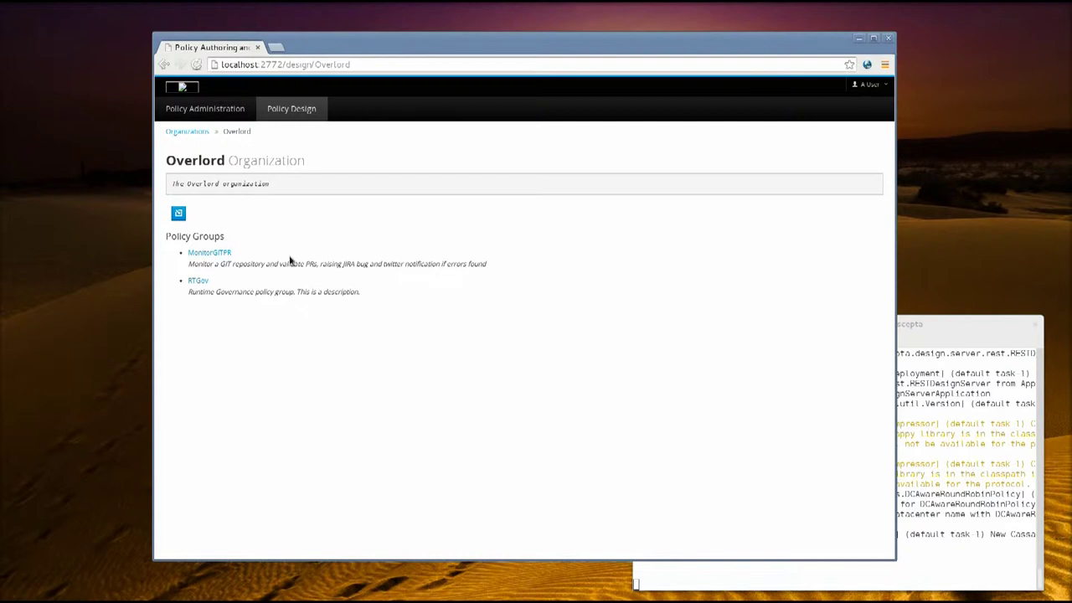
pyautogui.click(225, 255)
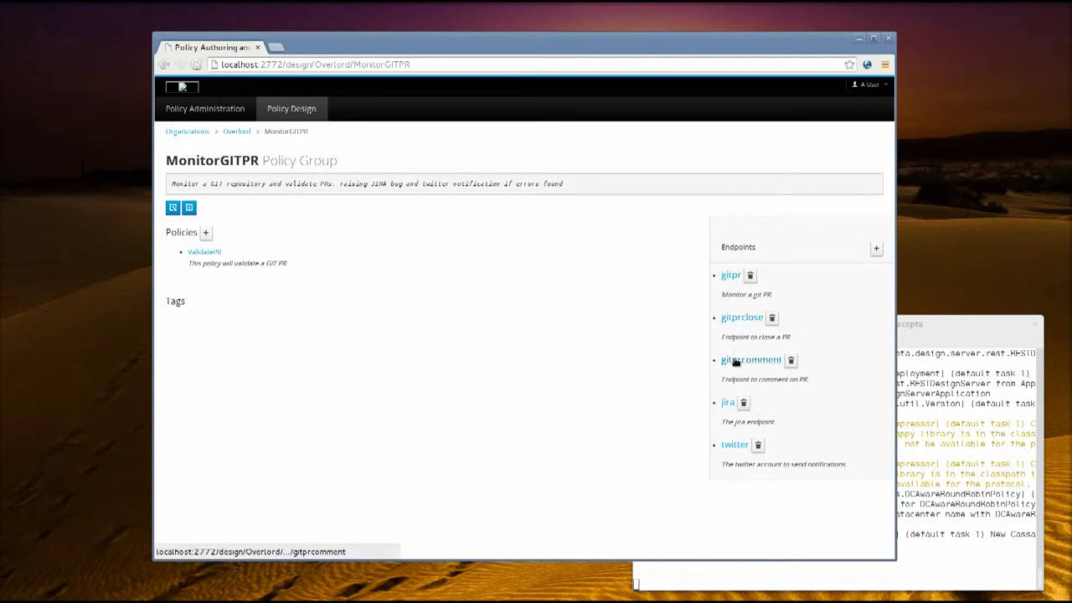
# Step: Review the gitpr, jira and twitter endpoint settings, then open the ValidatePR policy
pyautogui.click(731, 277)
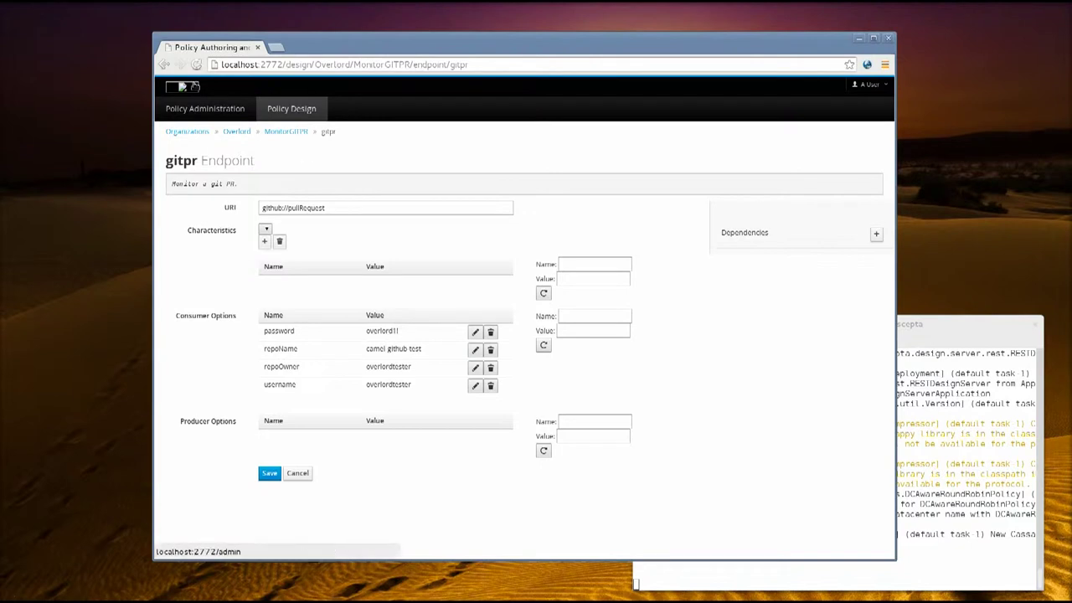
pyautogui.click(164, 65)
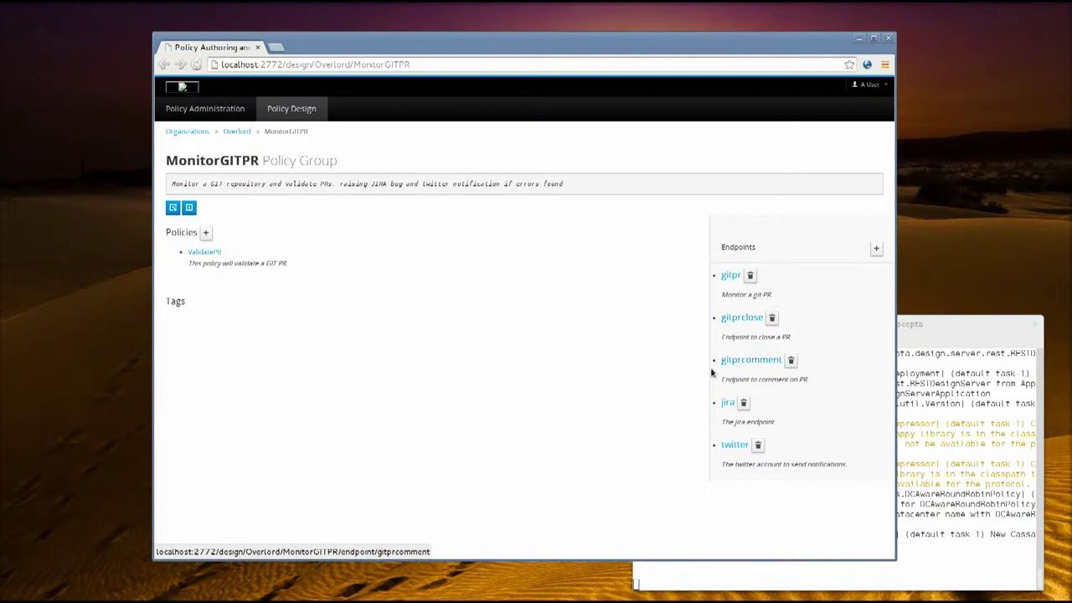
pyautogui.click(730, 404)
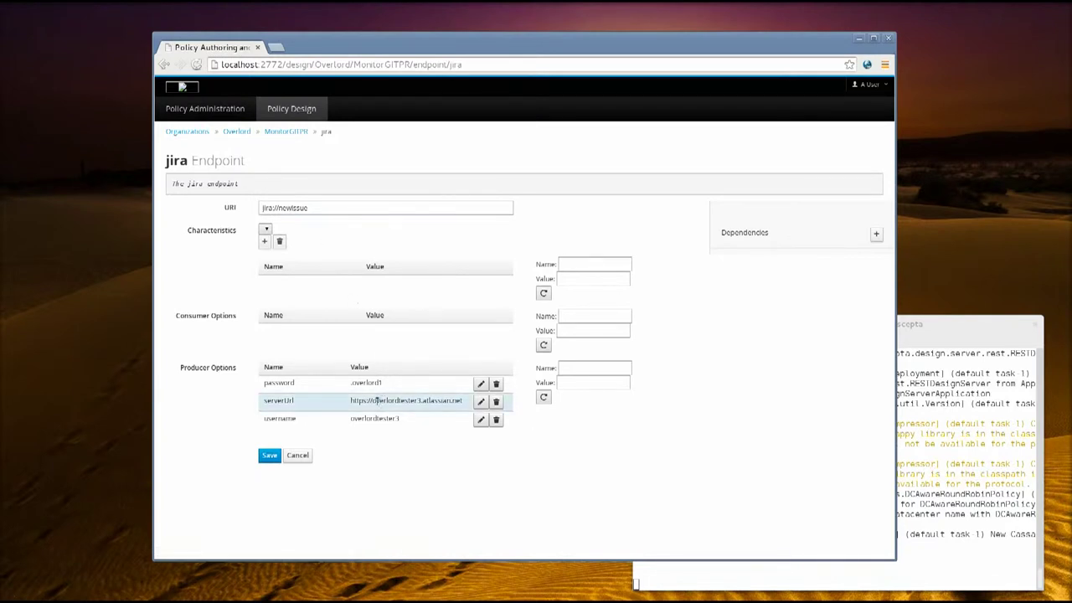
pyautogui.click(165, 66)
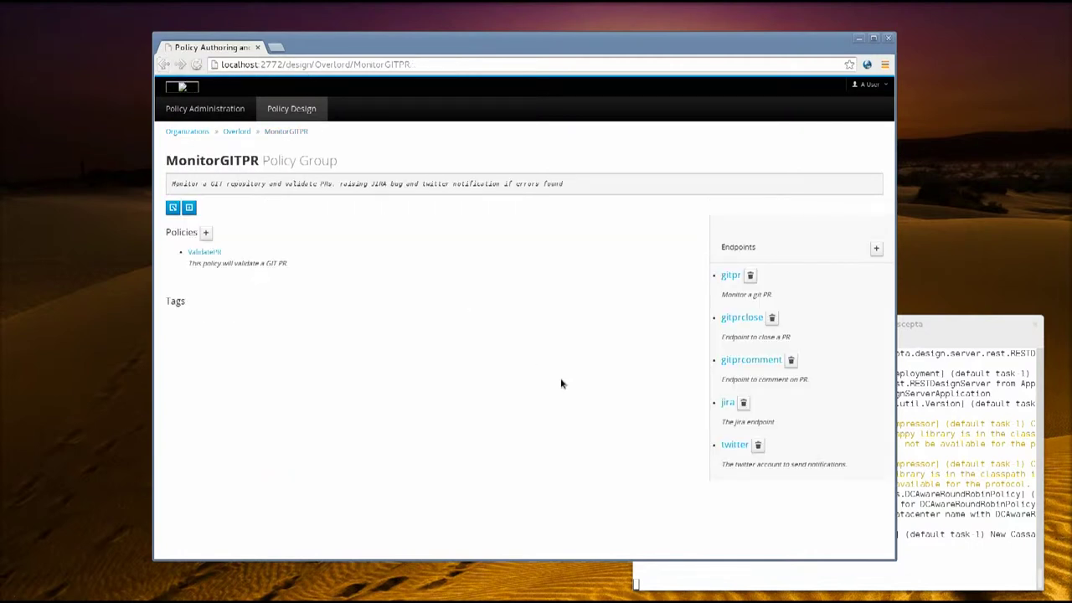
pyautogui.click(734, 445)
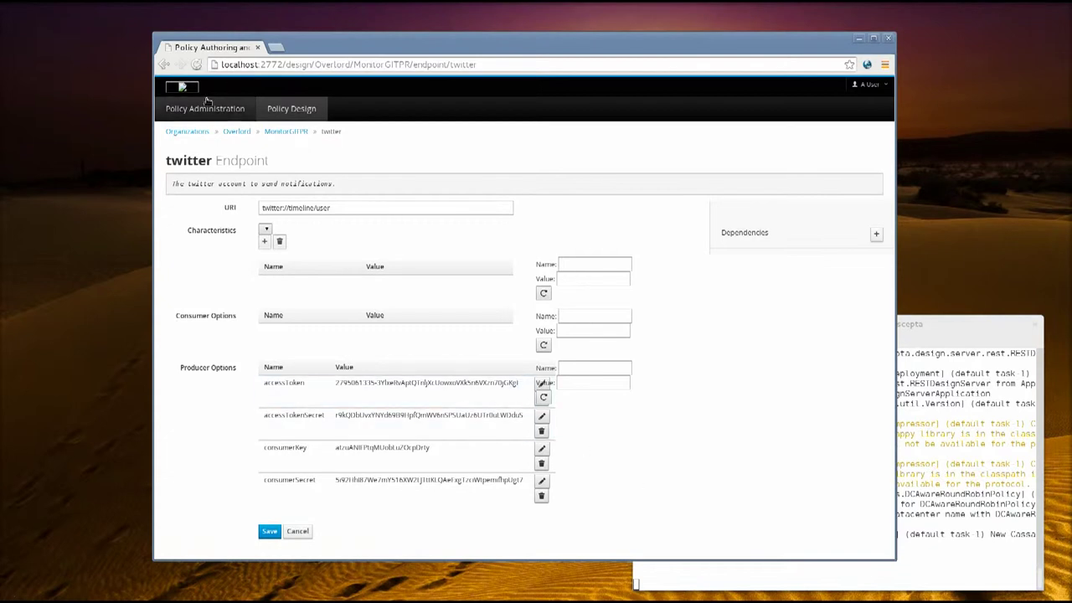
pyautogui.click(165, 64)
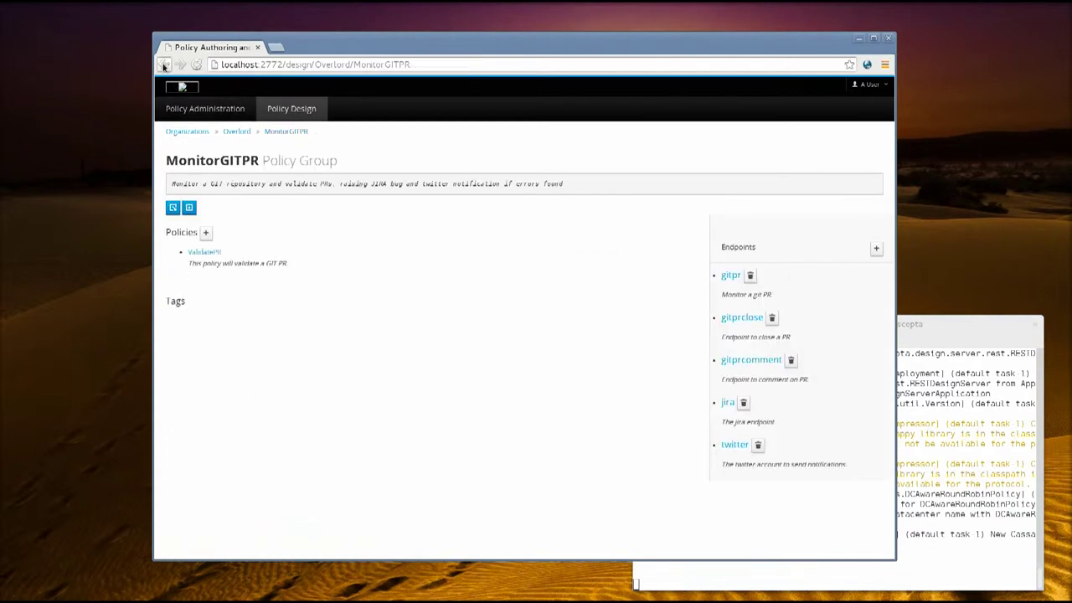
pyautogui.click(207, 254)
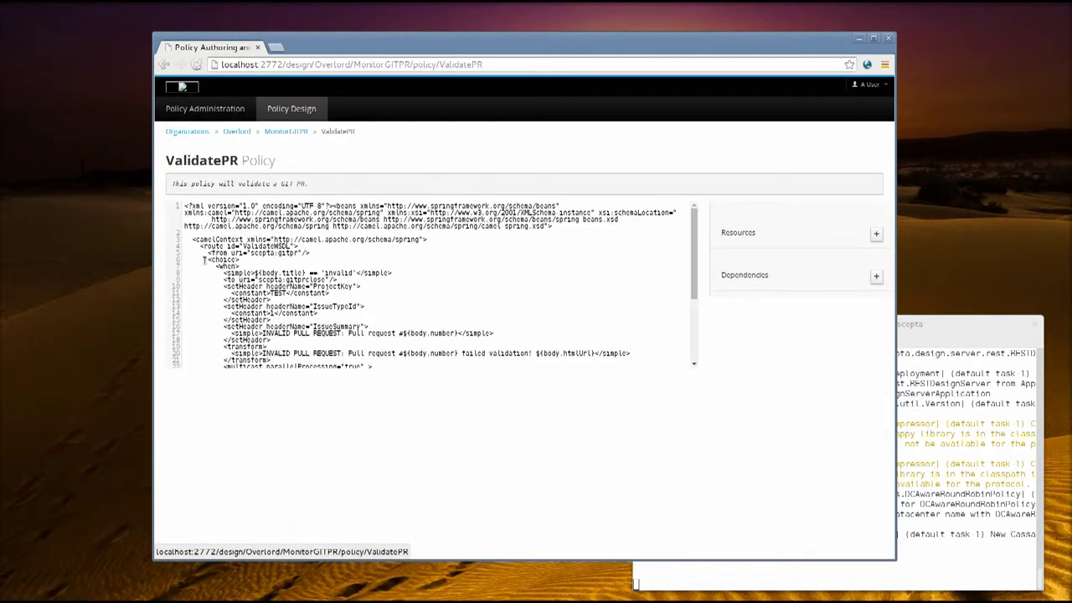
# Step: Read through the ValidatePR route XML multicasting invalid pull requests to gitprcomment, twitter and jira
pyautogui.scroll(-1, 693, 280)
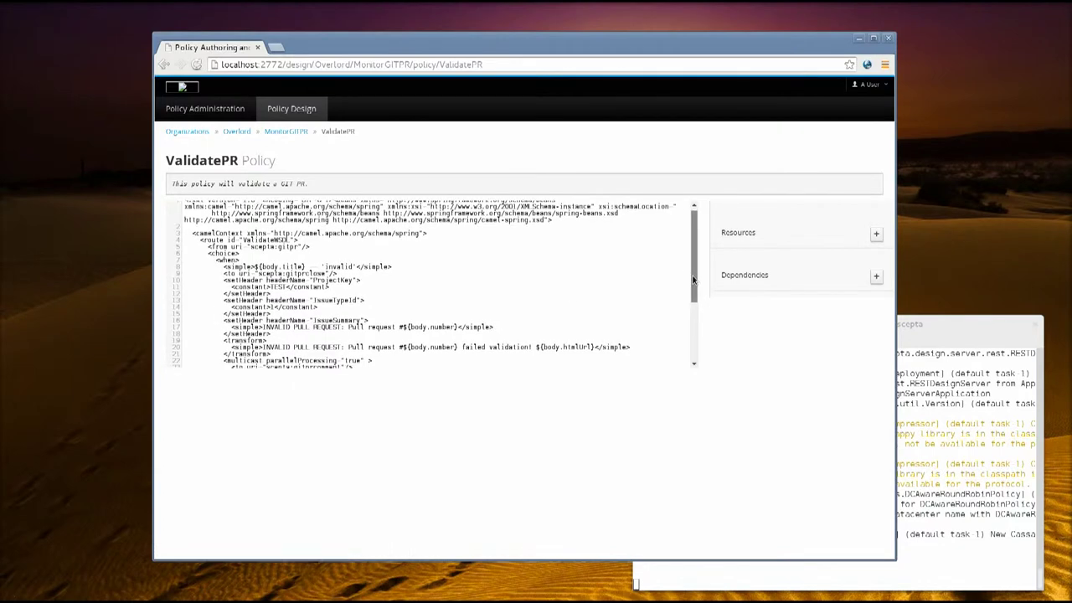
pyautogui.moveTo(694, 280); pyautogui.dragTo(693, 292)
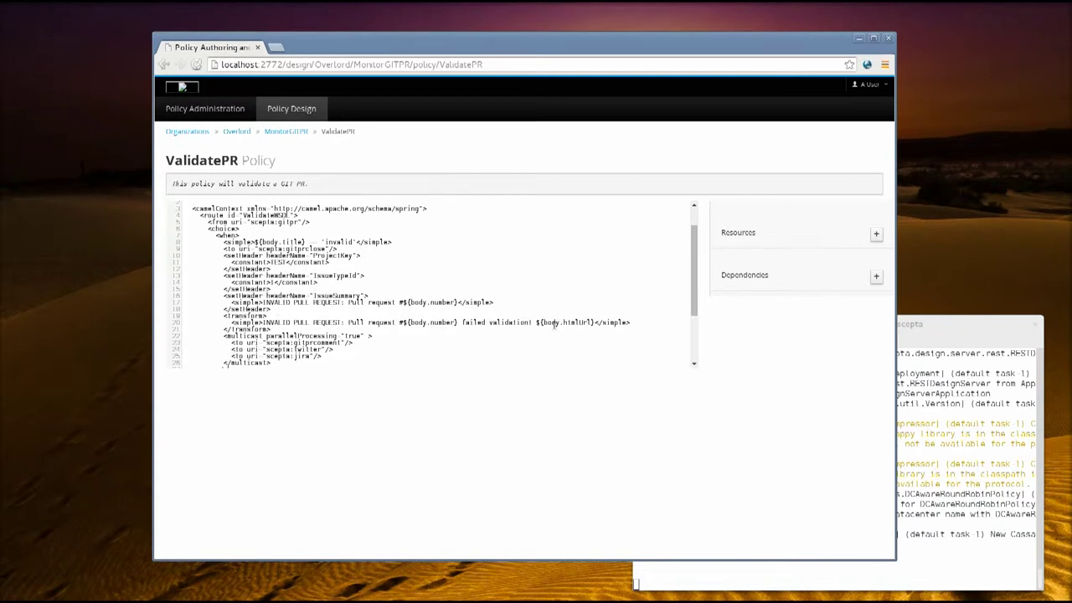
pyautogui.scroll(-3, 695, 285)
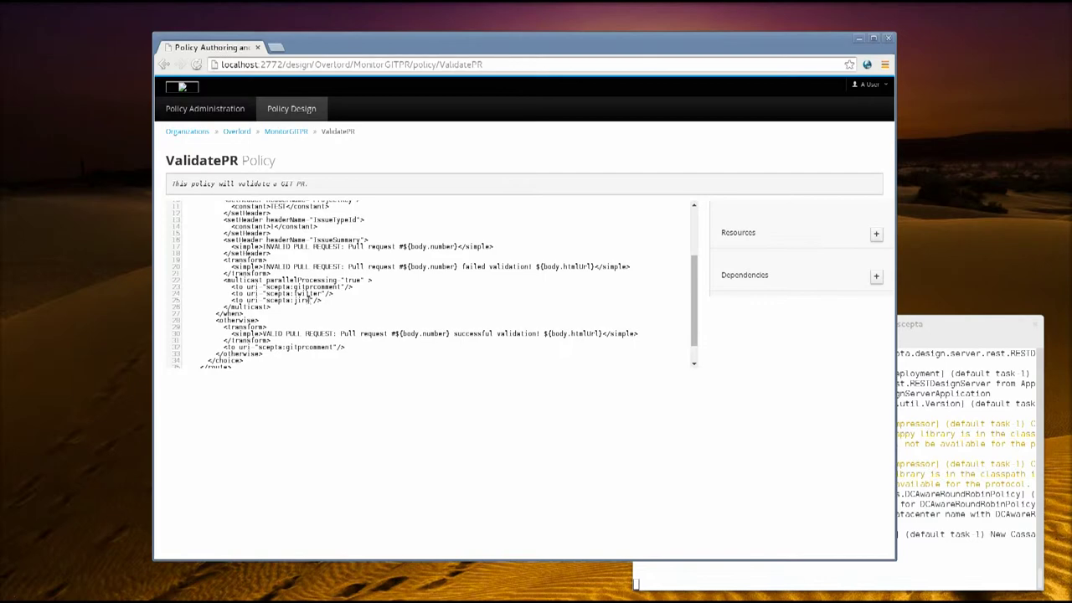
pyautogui.moveTo(695, 302); pyautogui.dragTo(695, 285)
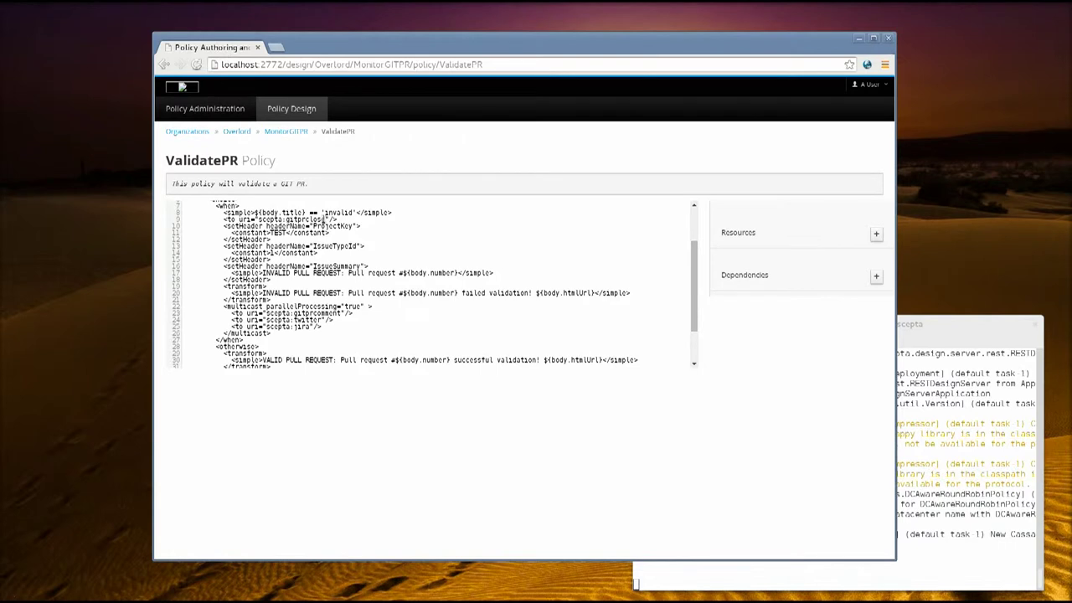
pyautogui.moveTo(695, 298); pyautogui.dragTo(695, 327)
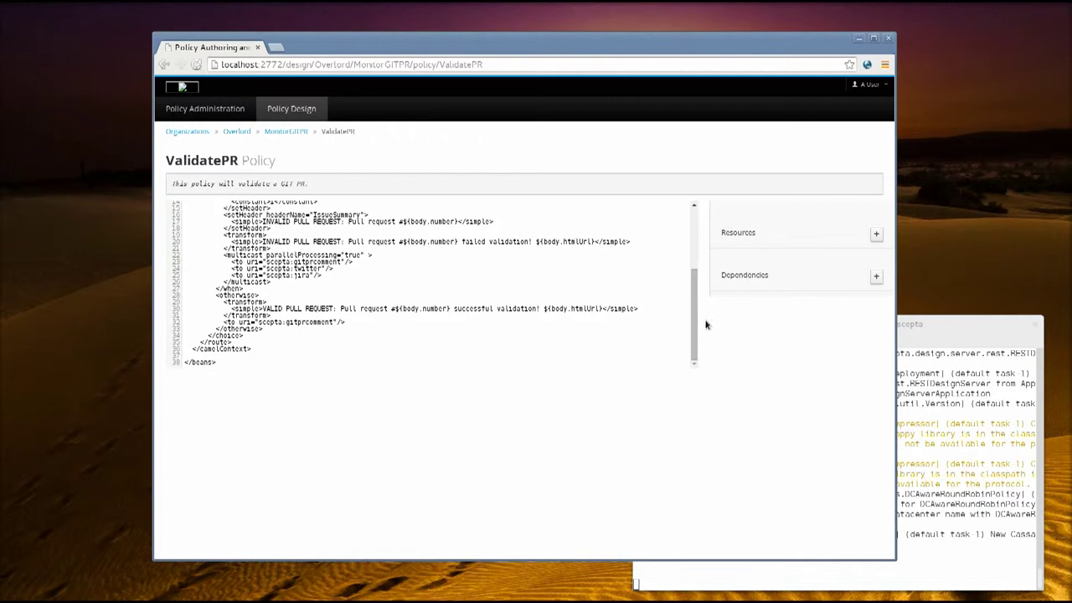
pyautogui.moveTo(695, 323); pyautogui.dragTo(695, 256)
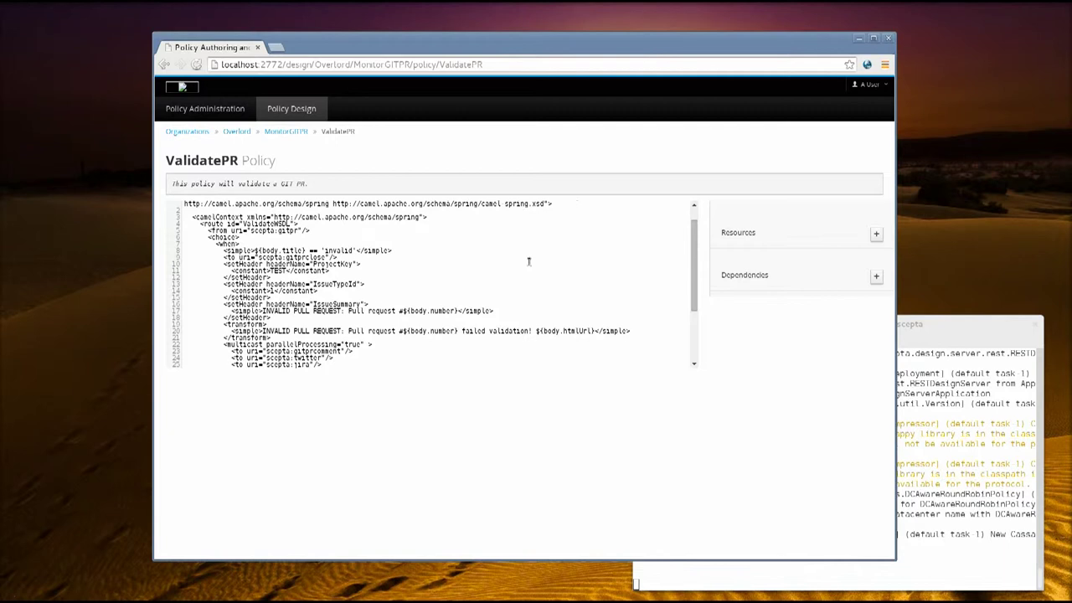
# Step: Build the MonitorGITPR policy group and reload its page to check for the new tag
pyautogui.click(289, 132)
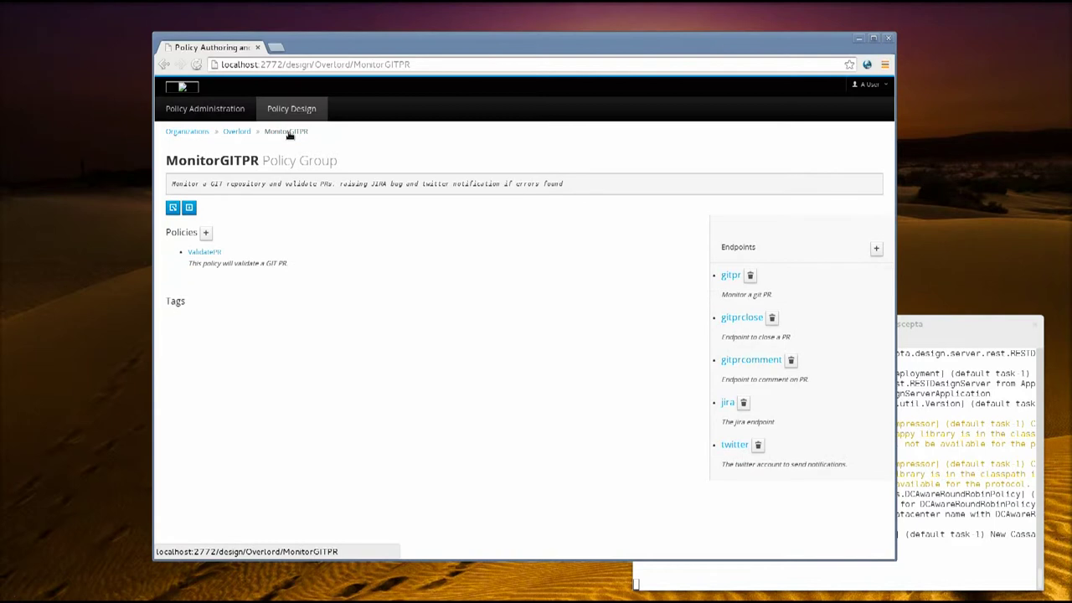
pyautogui.click(190, 209)
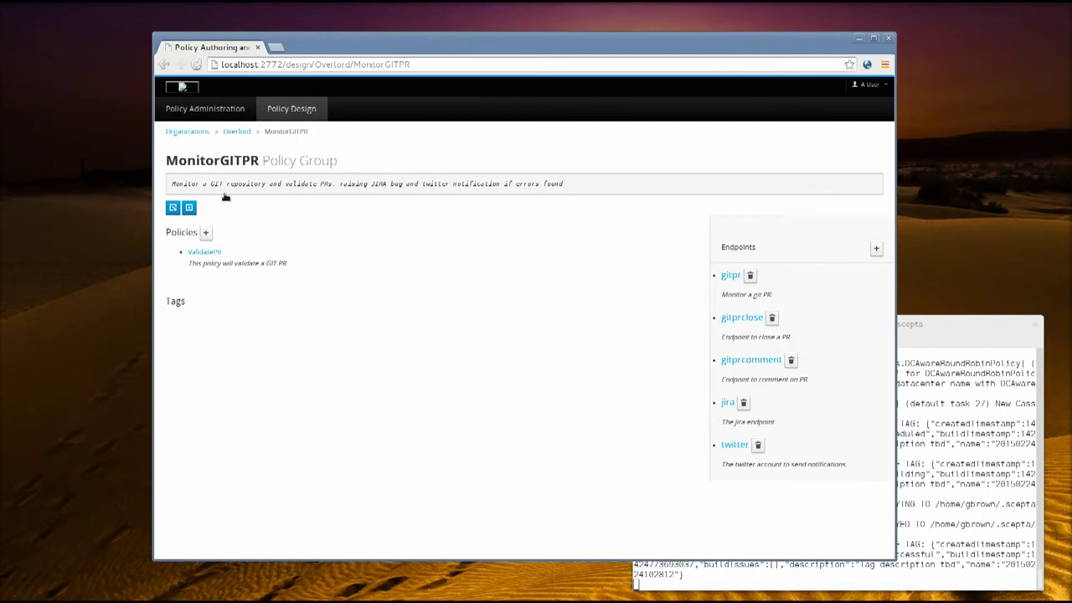
pyautogui.click(196, 64)
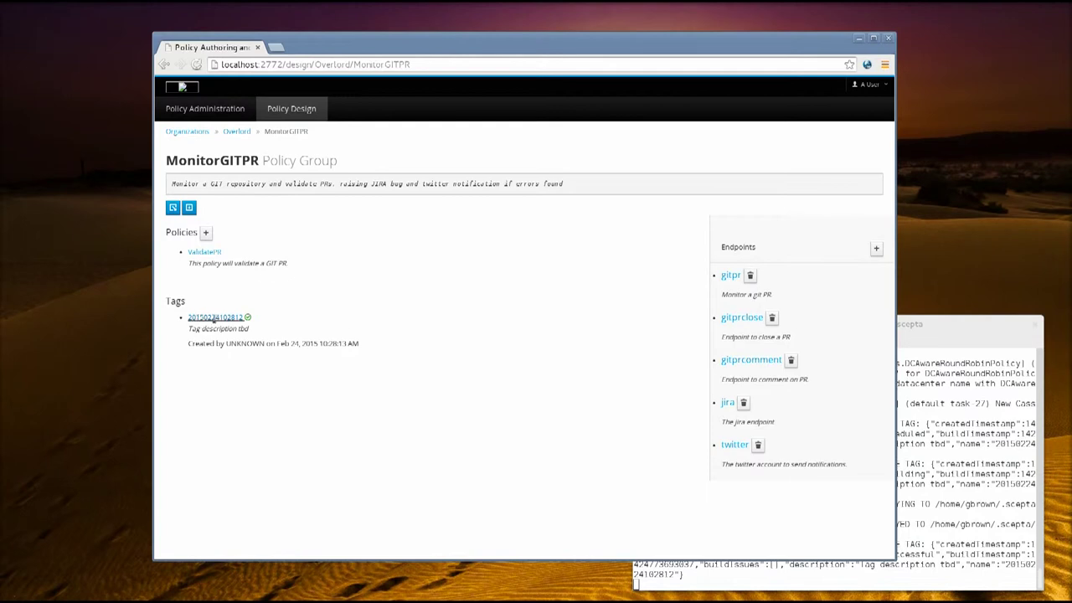
pyautogui.click(215, 318)
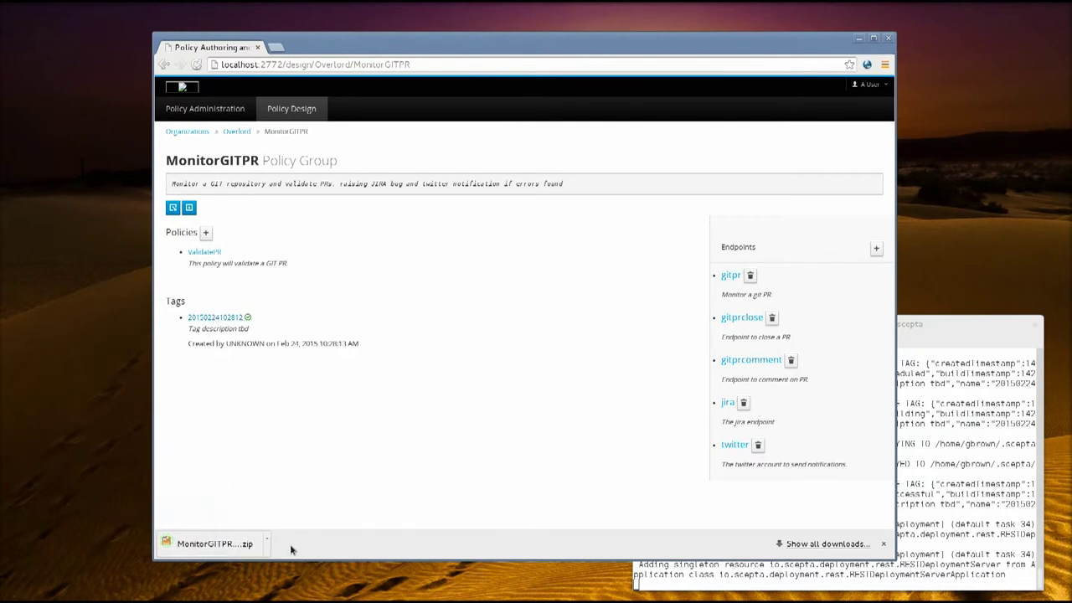
# Step: Show the downloaded MonitorGITPR zip in its Downloads folder
pyautogui.click(267, 545)
pyautogui.click(296, 505)
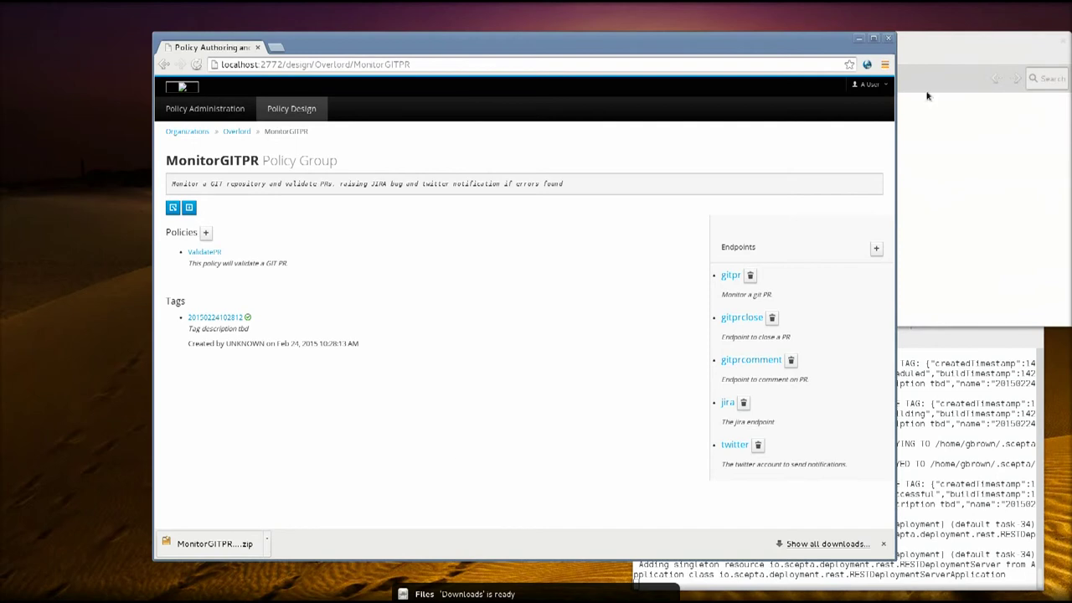
pyautogui.click(924, 35)
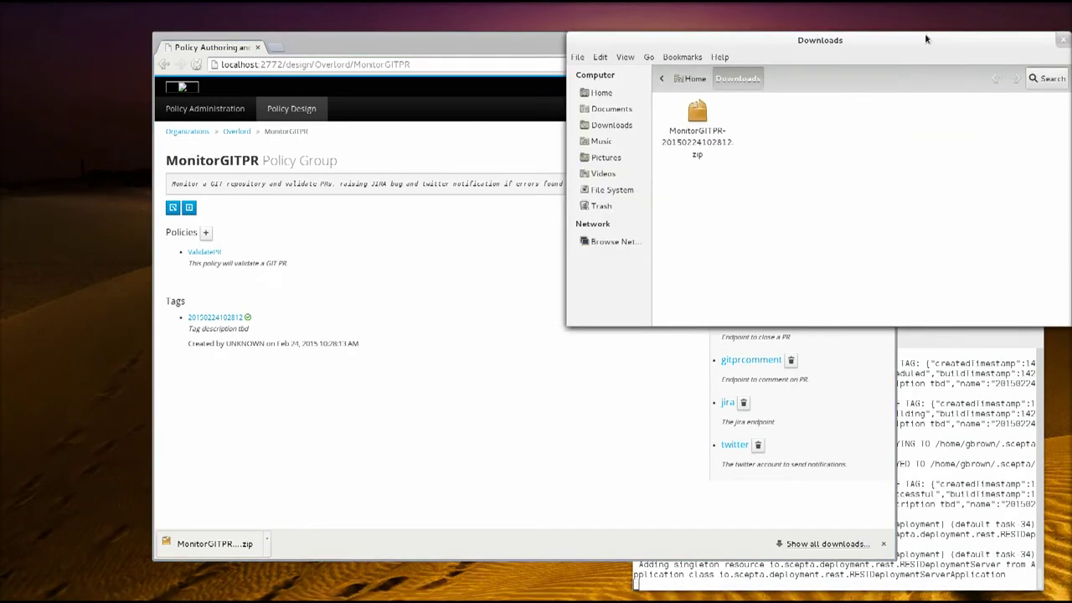
# Step: Extract MonitorGITPR-20150224102812.zip in place and select the resulting MonitorGITPR-ValidatePR.war
pyautogui.click(700, 118)
pyautogui.rightClick(700, 118)
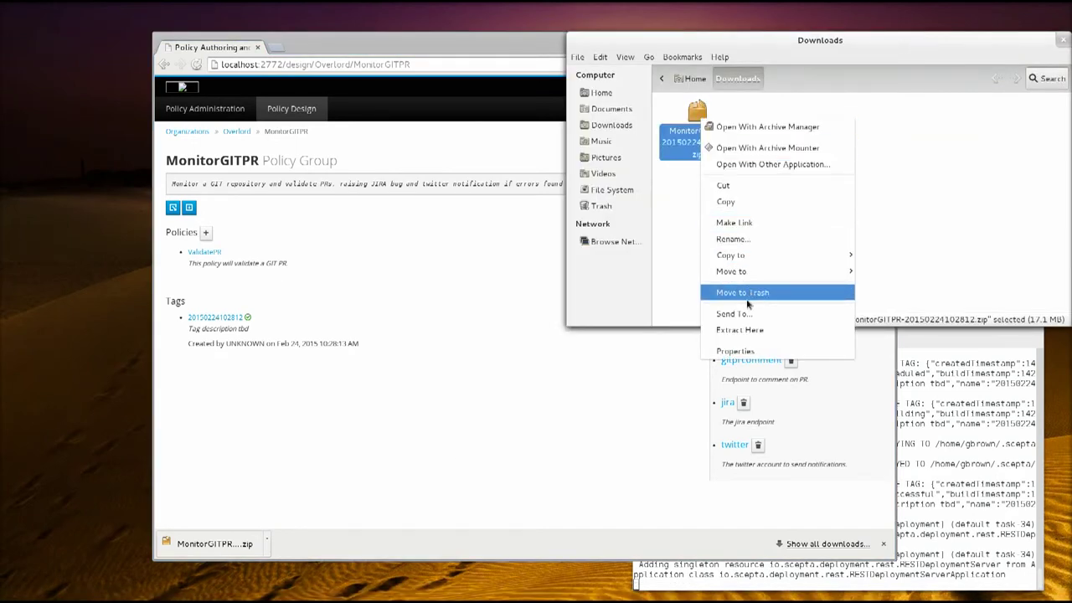
pyautogui.click(738, 329)
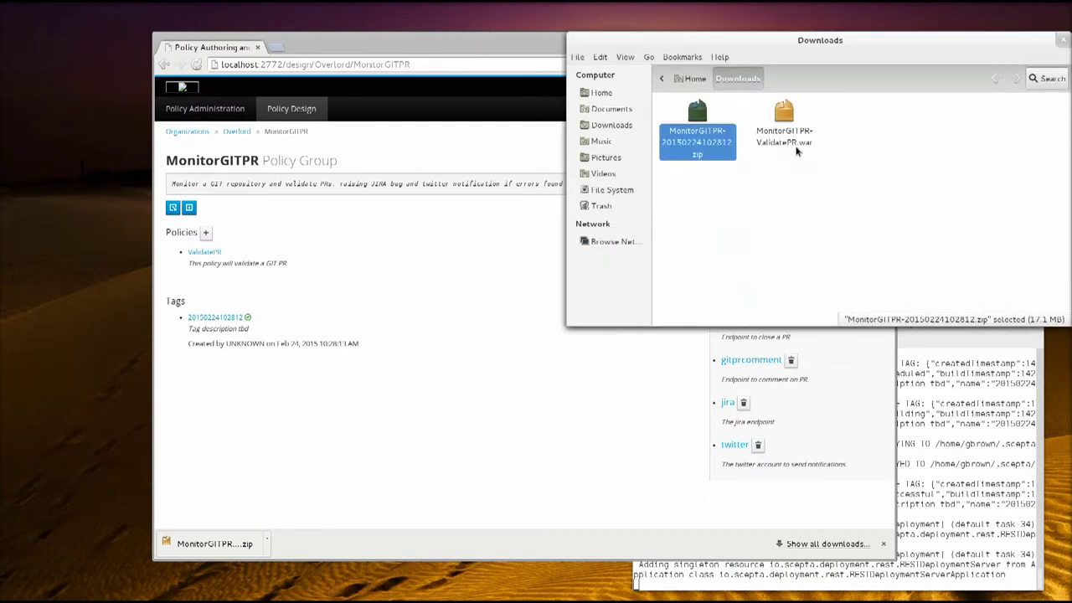
pyautogui.click(787, 144)
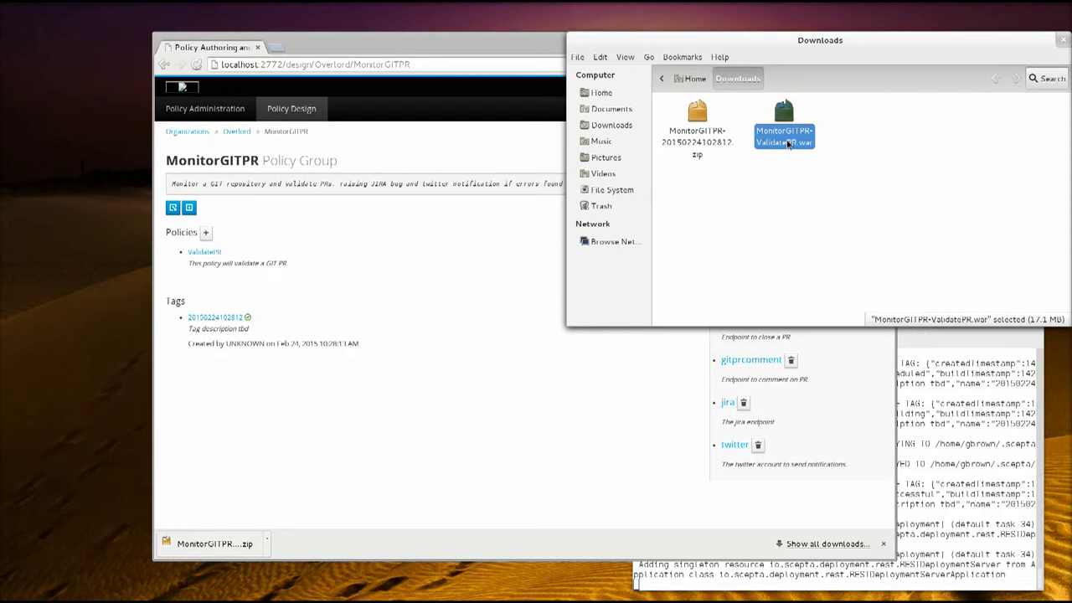
# Step: Open the wildfly-8.2.0.Final/standalone/deployments folder in the scepta file manager
pyautogui.hotkey('alt', 'Tab')
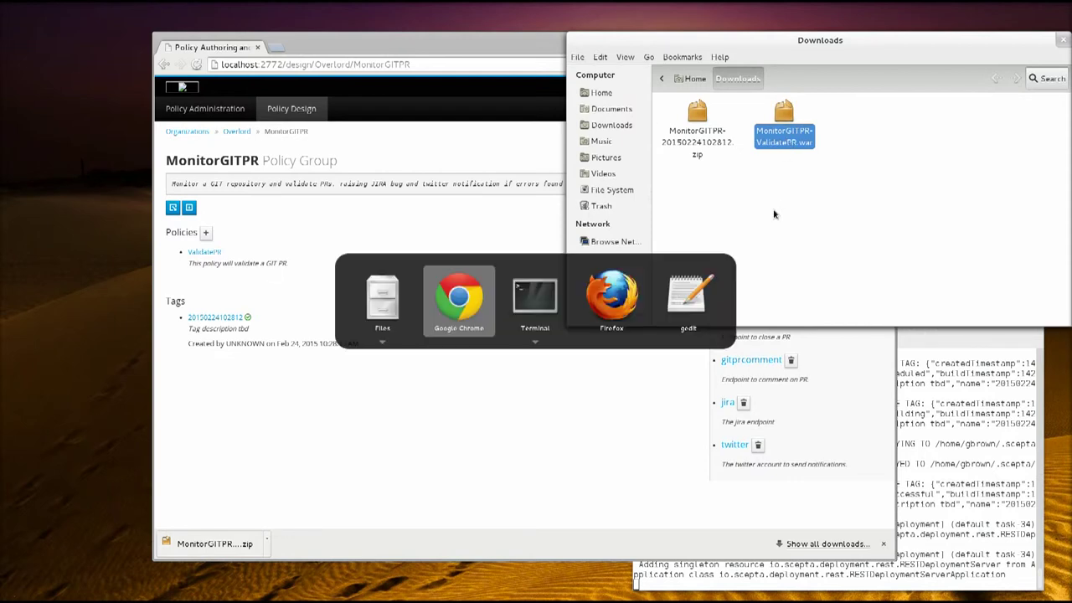
pyautogui.press('Tab')
pyautogui.hotkey('shift', 'Tab')
pyautogui.hotkey('shift', 'Tab')
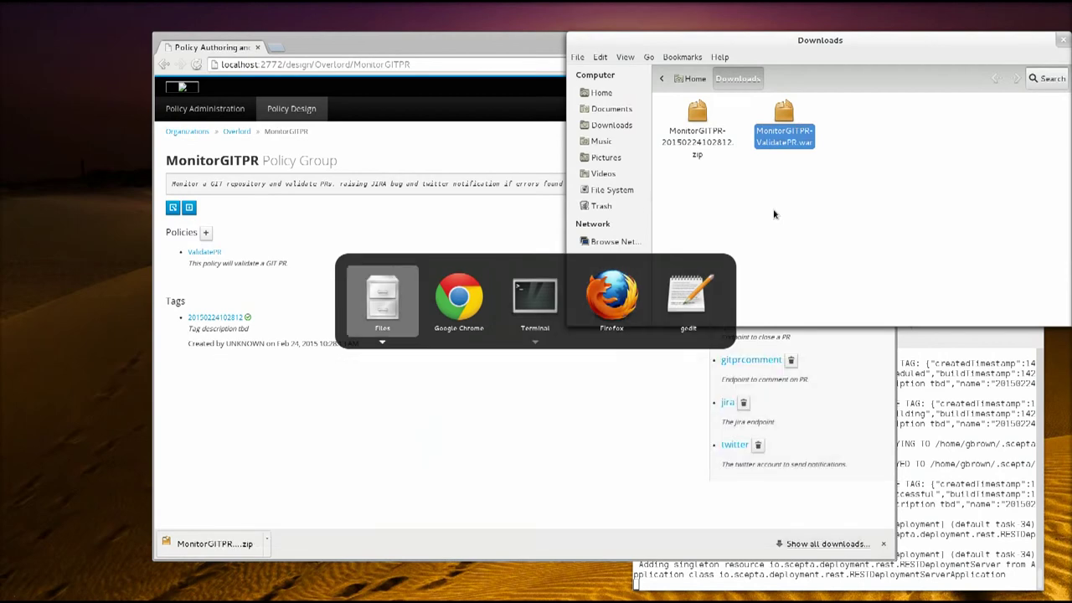
pyautogui.hotkey('shift', 'Tab')
pyautogui.hotkey('shift', 'Tab')
pyautogui.moveTo(402, 314)
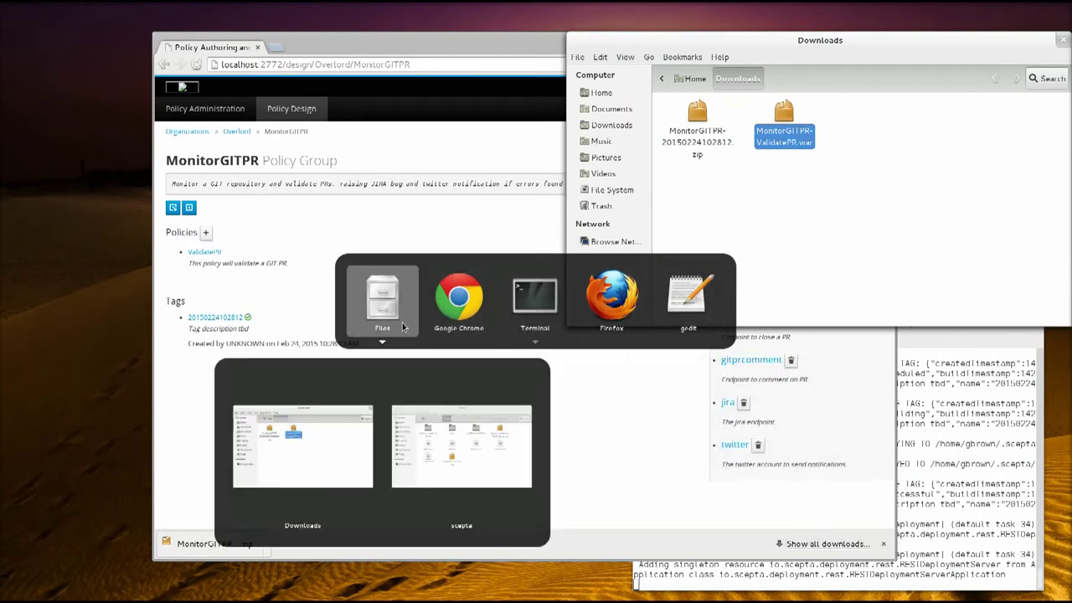
pyautogui.click(442, 465)
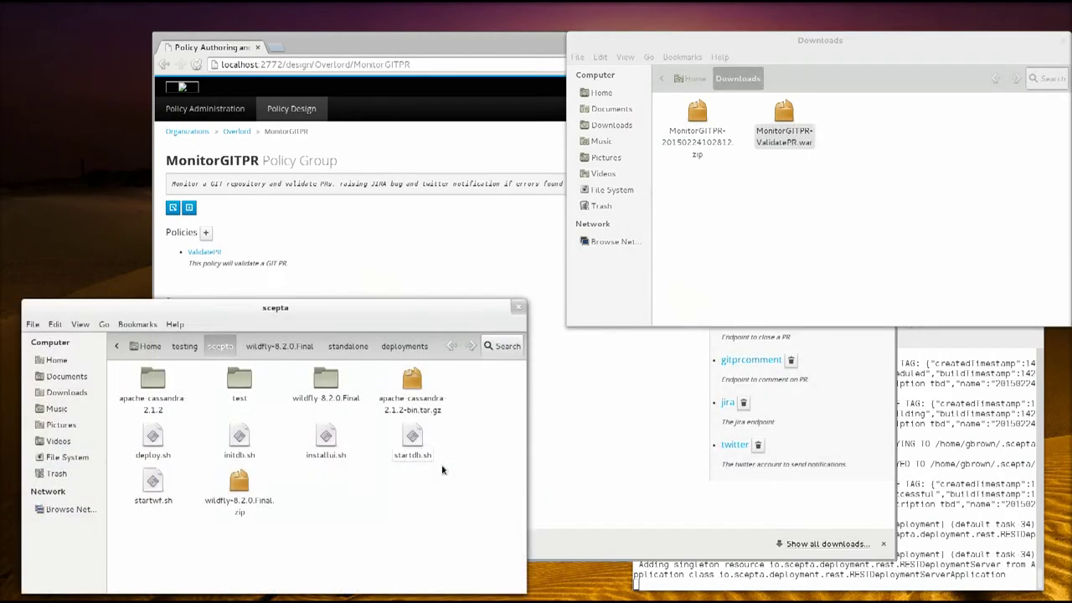
pyautogui.doubleClick(328, 376)
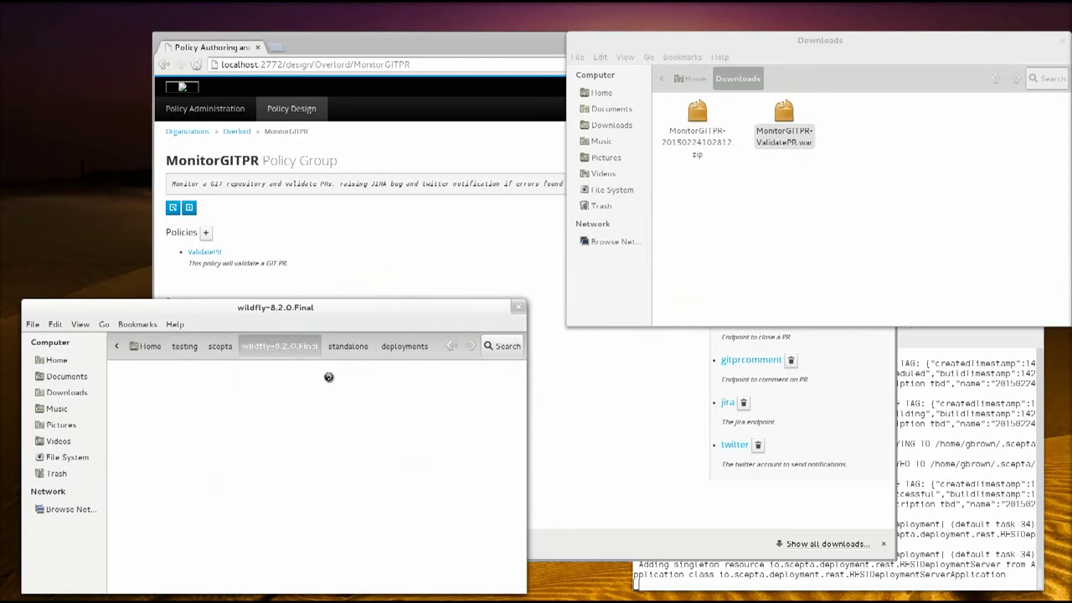
pyautogui.click(326, 423)
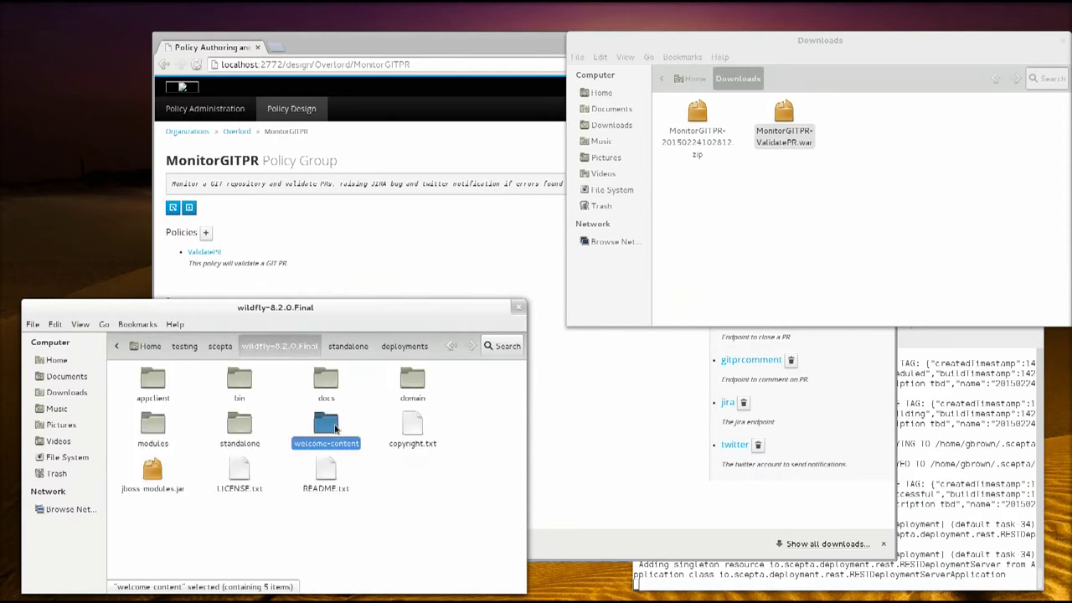
pyautogui.click(242, 427)
pyautogui.doubleClick(242, 427)
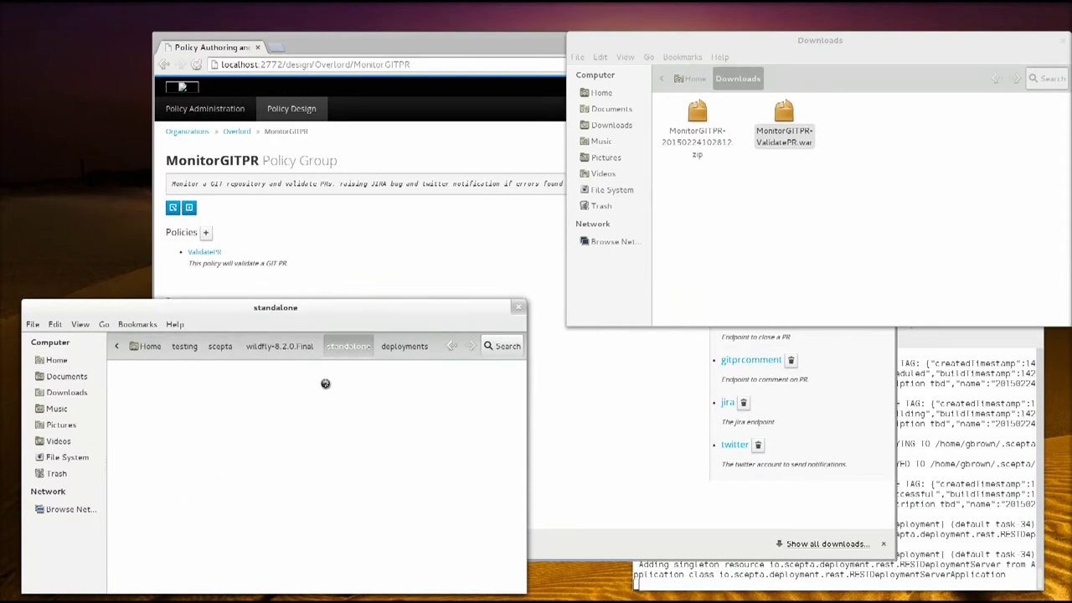
pyautogui.doubleClick(326, 378)
# Step: Paste MonitorGITPR-ValidatePR.war into deployments and close the Downloads window
pyautogui.click(924, 460)
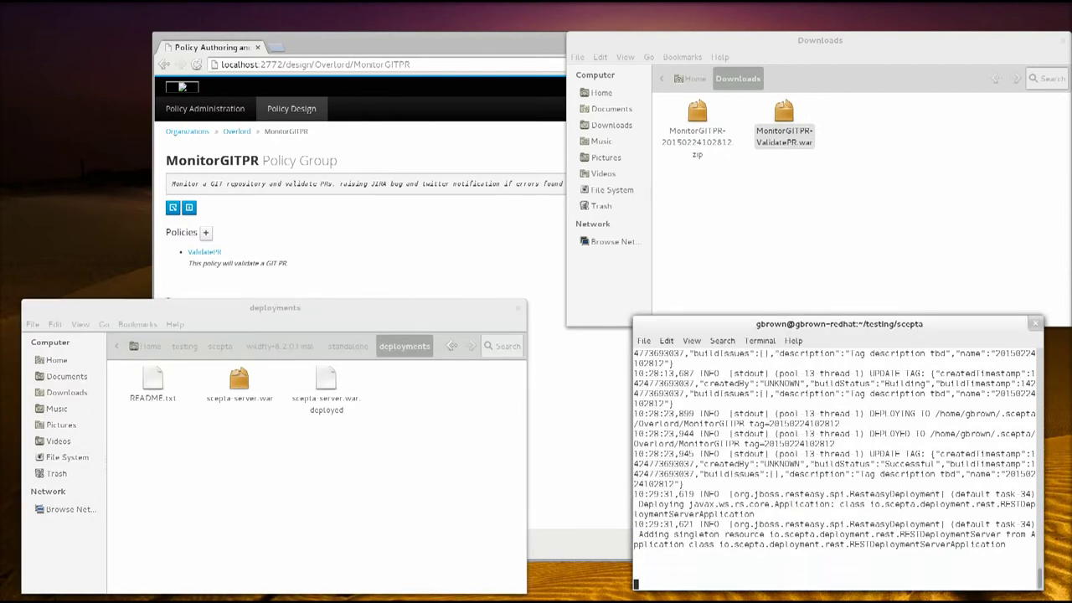
pyautogui.click(325, 503)
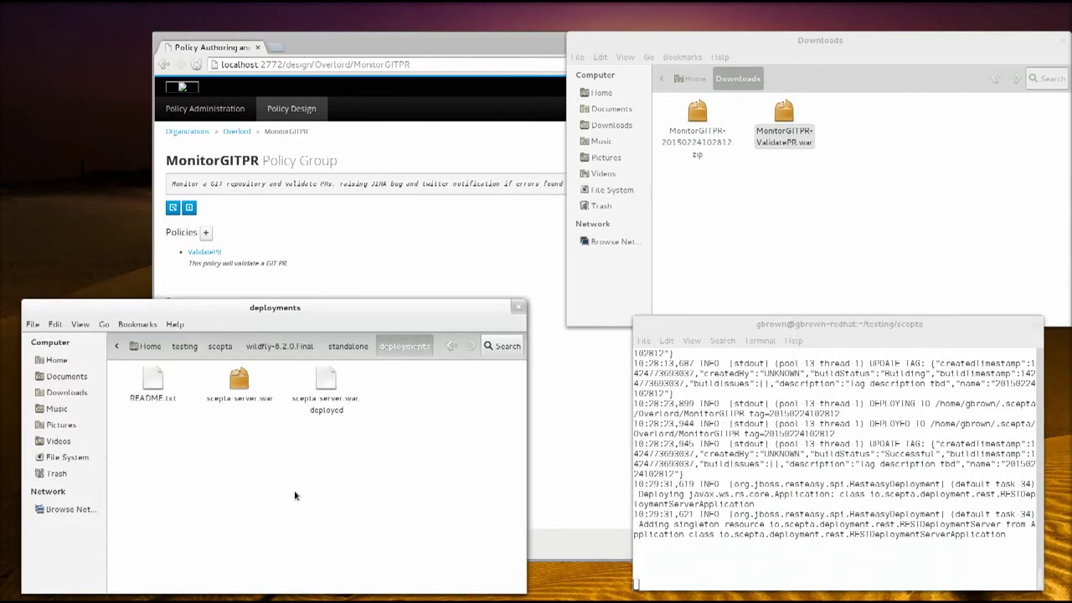
pyautogui.hotkey('ctrl', 'v')
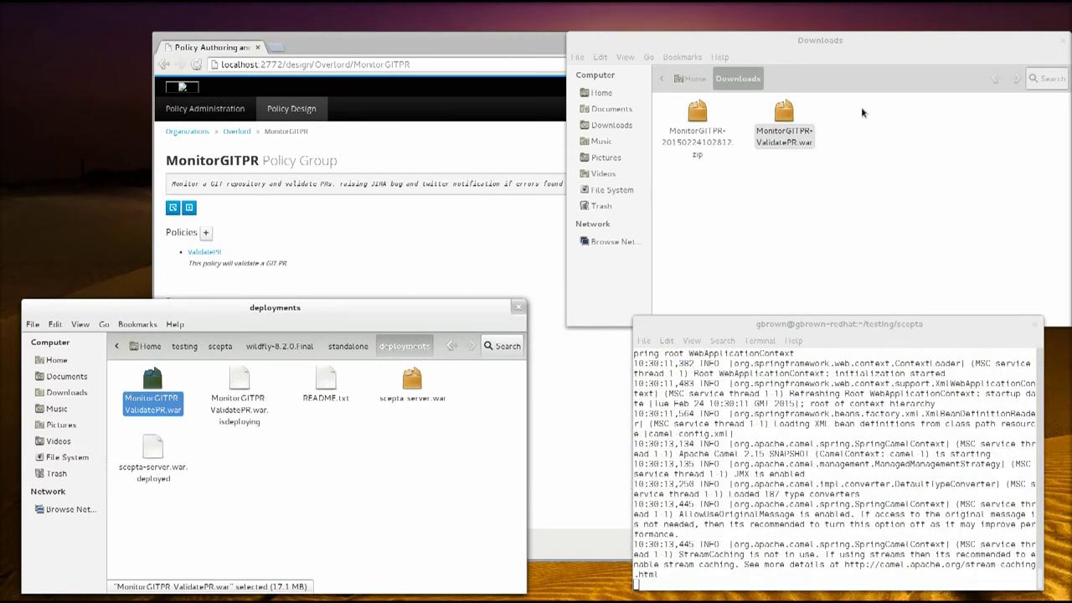
pyautogui.click(934, 111)
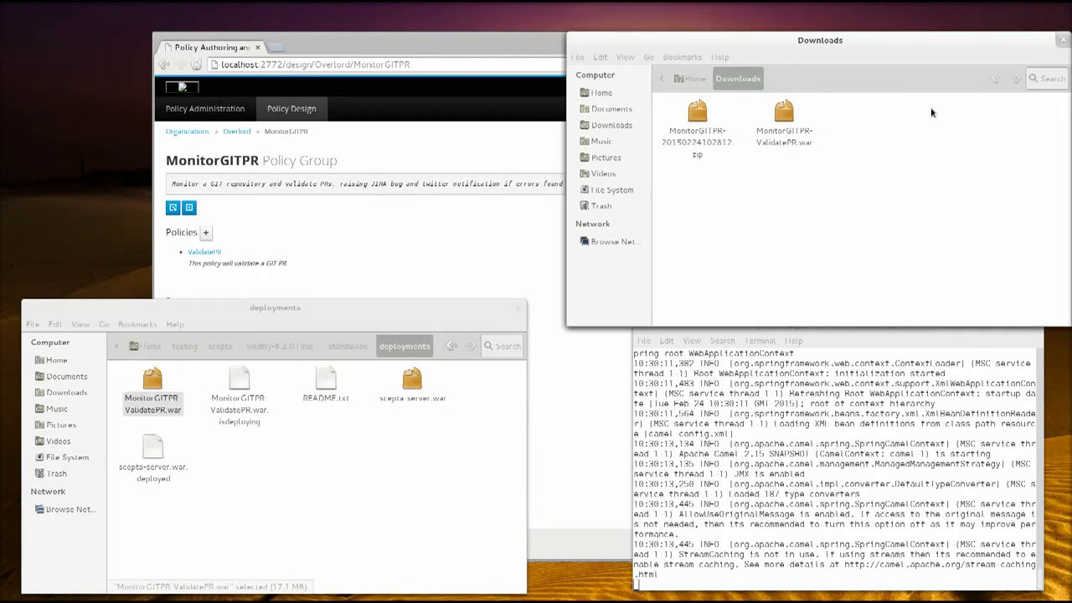
pyautogui.click(1062, 41)
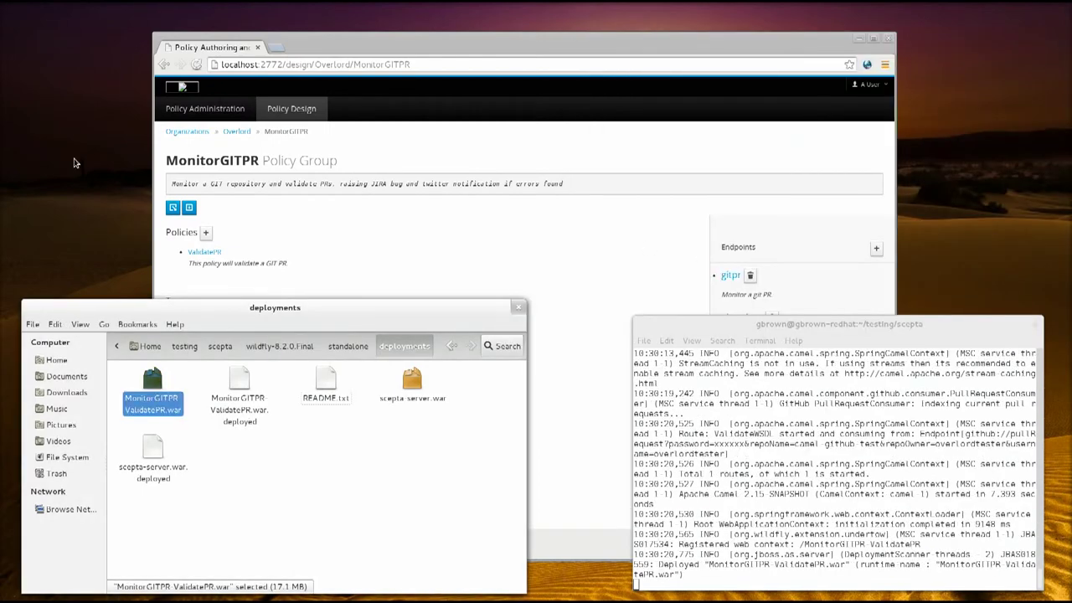
pyautogui.hotkey('alt', 'Tab')
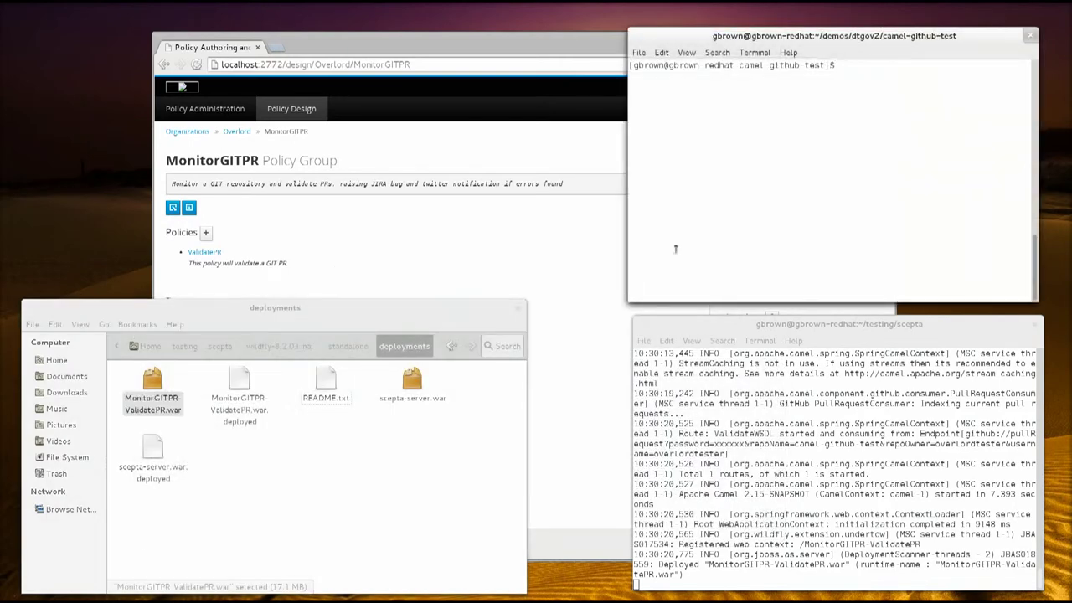
# Step: Run git status in camel-github-test to confirm a clean master branch
pyautogui.write('git status')
pyautogui.press('Return')
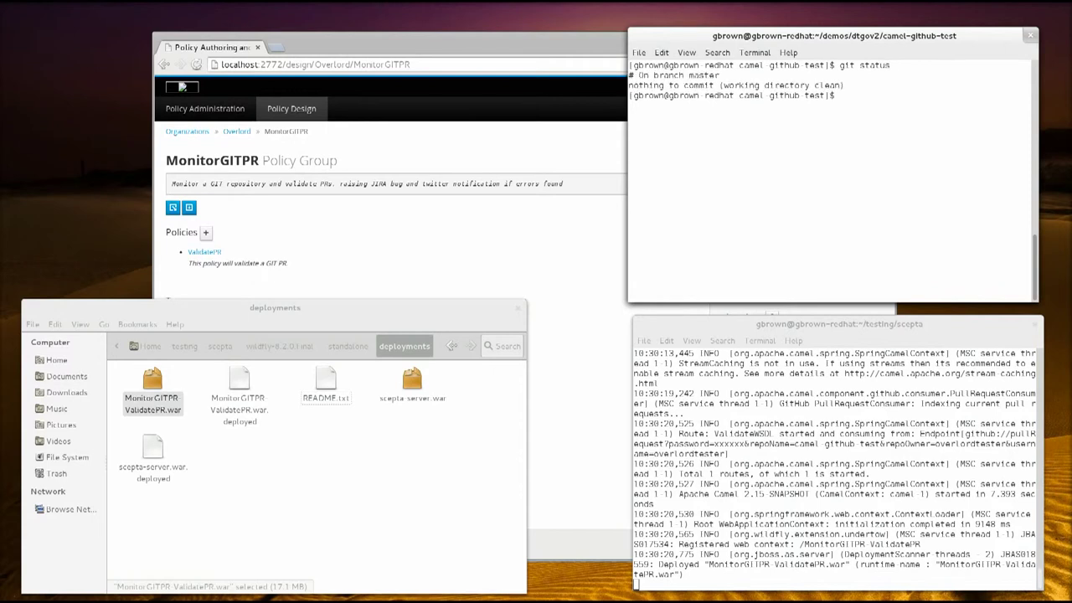
# Step: Create and switch to a new branch test1 with git checkout -b test1
pyautogui.hotkey('alt', 'Tab')
pyautogui.press('Tab')
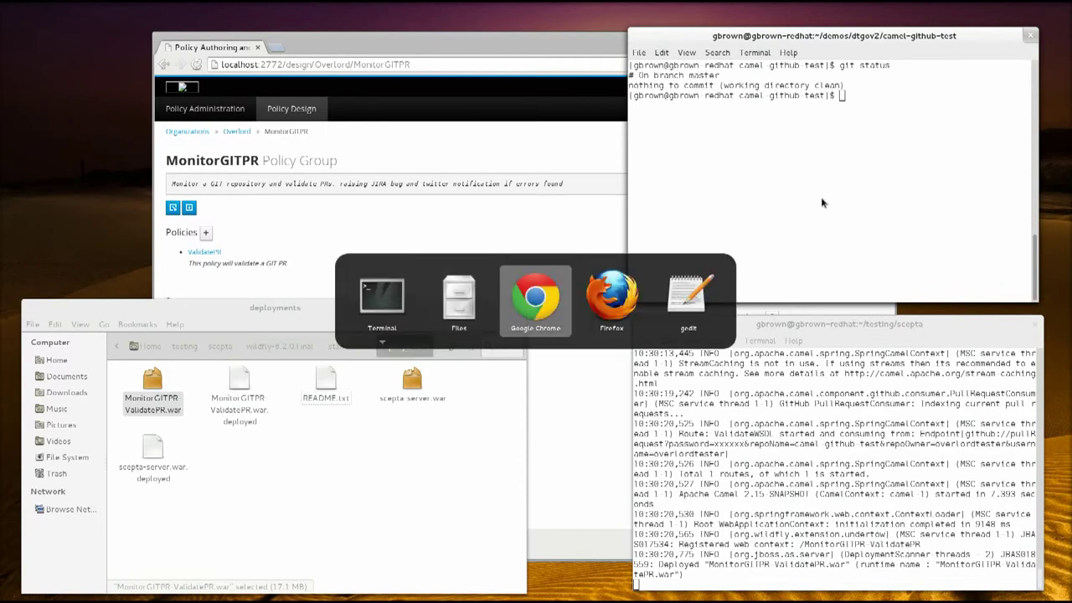
pyautogui.press('Tab')
pyautogui.press('Tab')
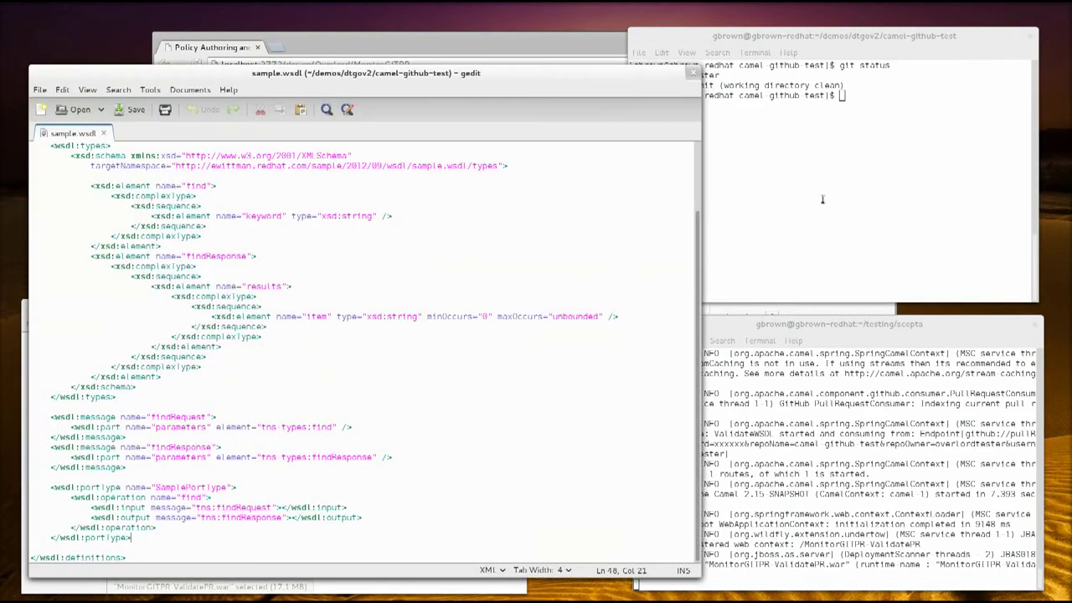
pyautogui.click(822, 199)
pyautogui.write('git checkout ')
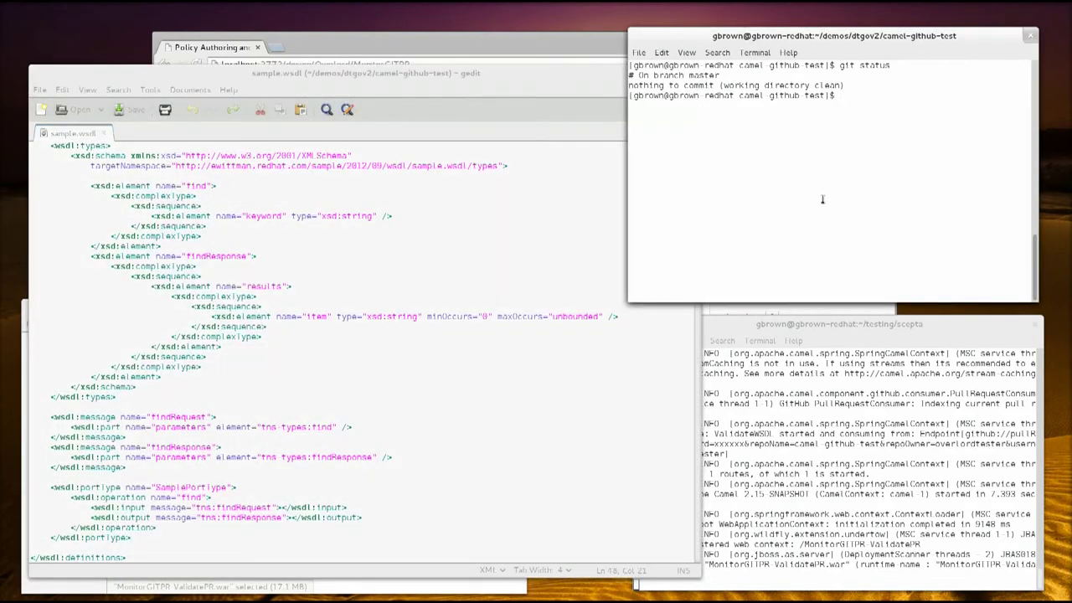
pyautogui.write('-b test1')
pyautogui.press('Return')
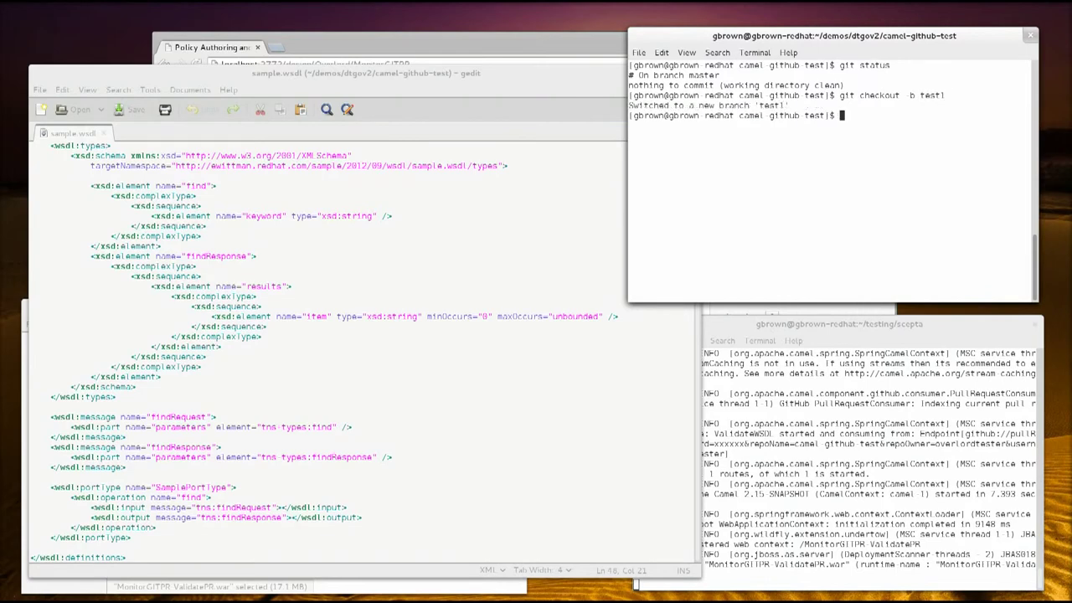
# Step: Delete the blank line after portType in sample.wsdl and save the file
pyautogui.click(320, 396)
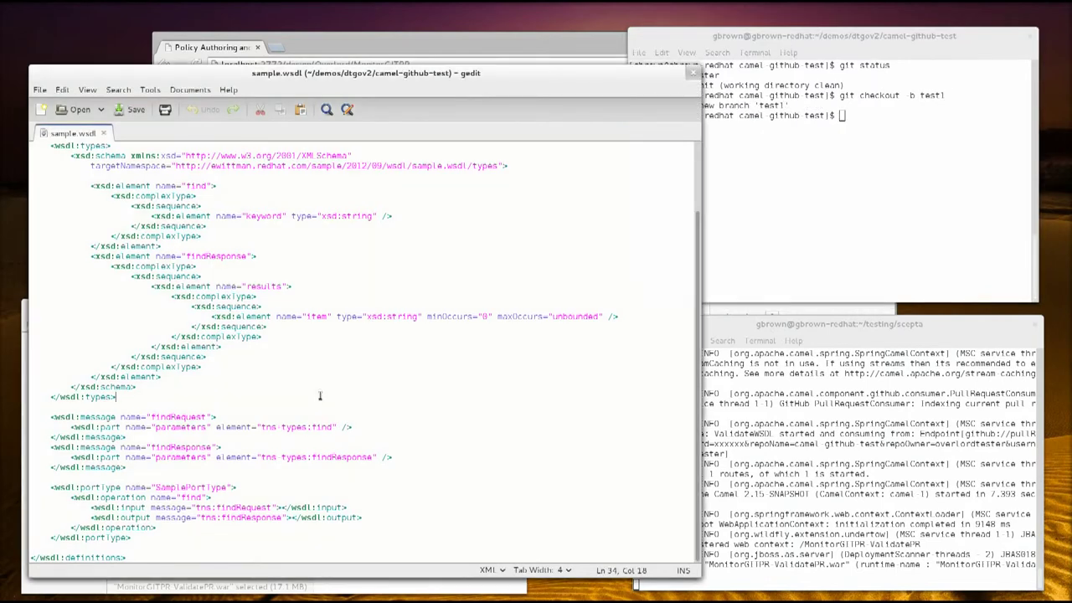
pyautogui.click(138, 545)
pyautogui.press('BackSpace')
pyautogui.hotkey('alt', 'f')
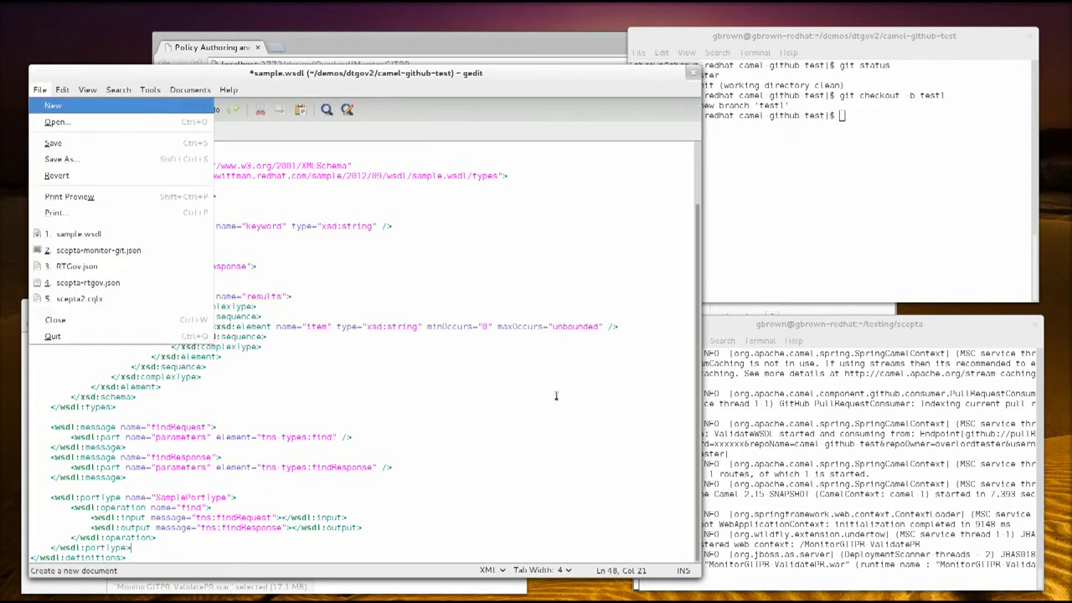
pyautogui.press('s')
# Step: Stage all changes, commit them as "invalid", and push branch test1 to origin
pyautogui.click(919, 181)
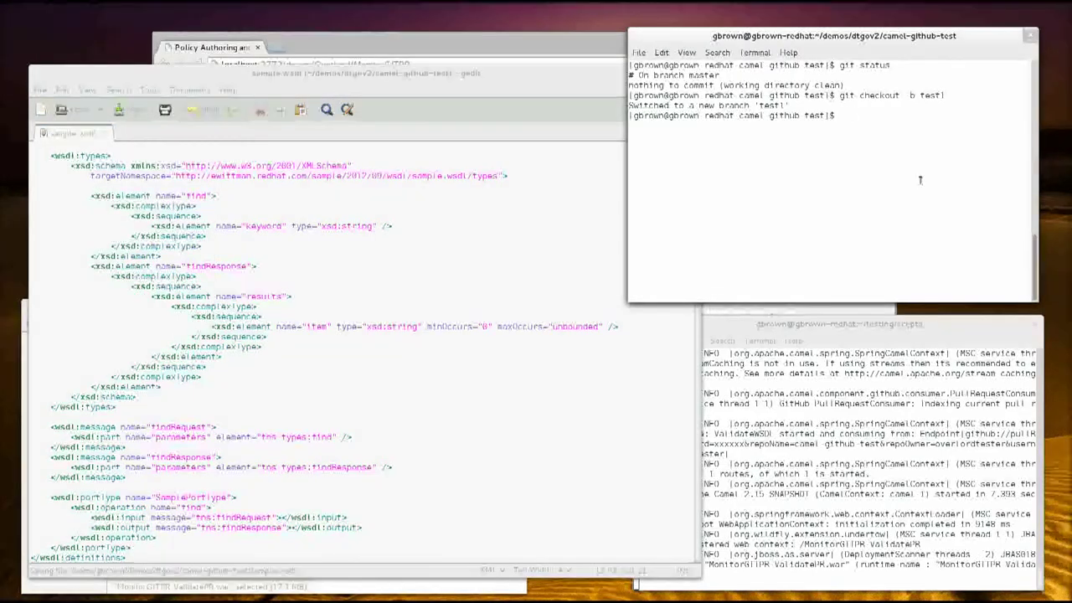
pyautogui.write('git add *')
pyautogui.press('Return')
pyautogui.write('gi')
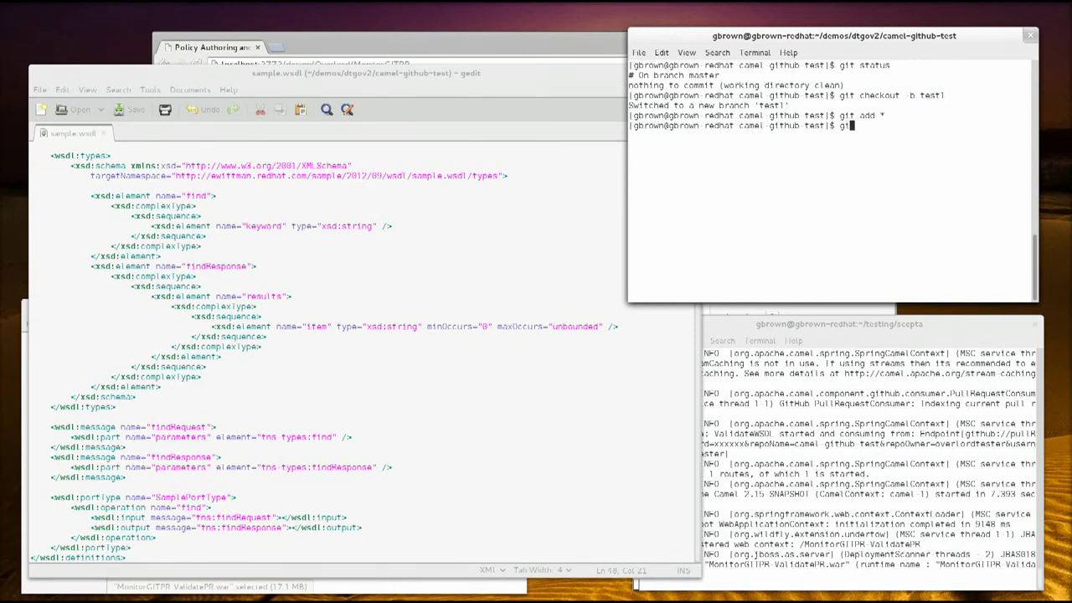
pyautogui.write('t commit -m "invalid"')
pyautogui.press('Return')
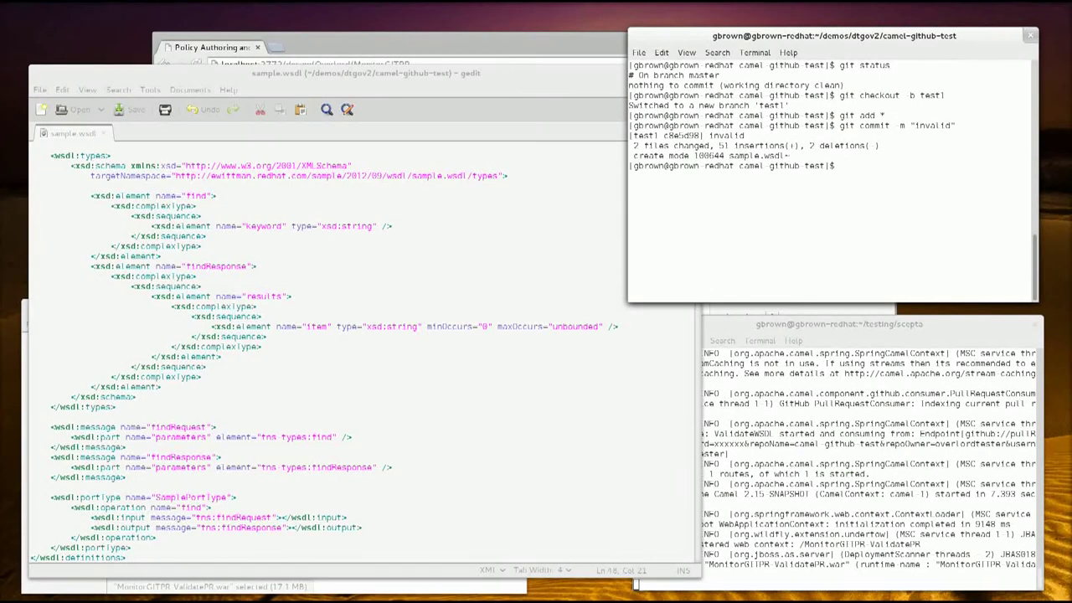
pyautogui.write('git push origin test1')
pyautogui.press('Return')
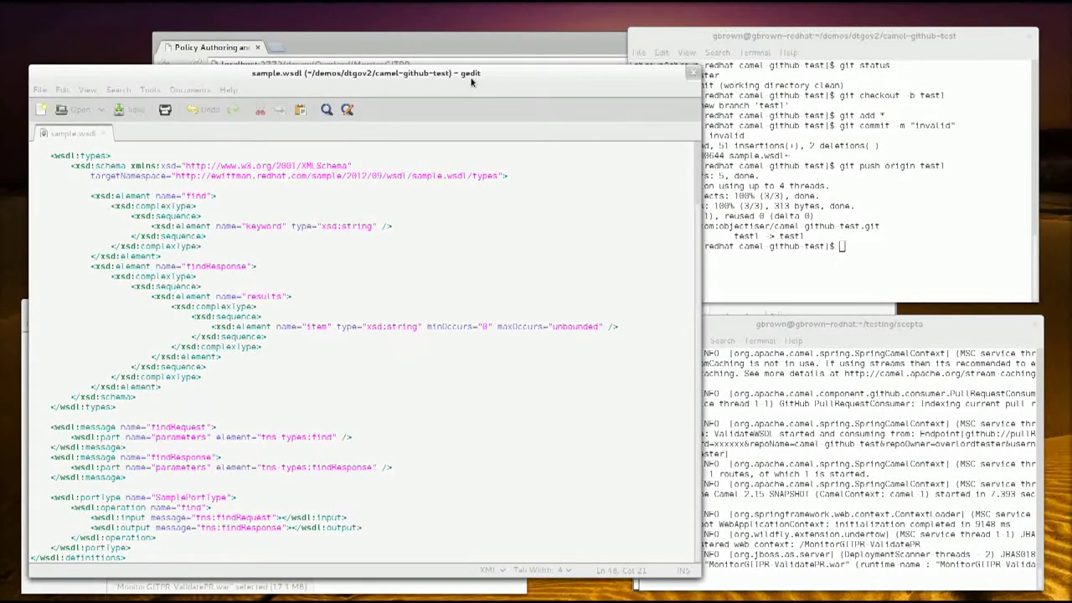
pyautogui.rightClick(550, 75)
# Step: Create pull request #19 from branch test1 on GitHub and reload it to see it auto-closed
pyautogui.click(578, 82)
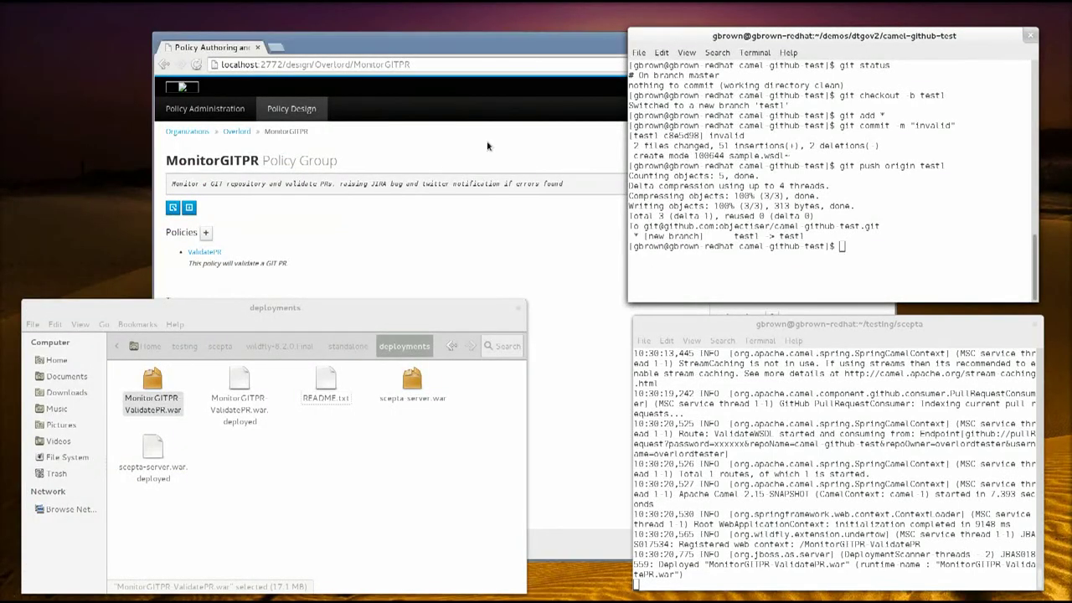
pyautogui.hotkey('alt', 'Tab')
pyautogui.hotkey('alt', 'Tab')
pyautogui.hotkey('alt', 'Tab')
pyautogui.hotkey('alt', 'Tab')
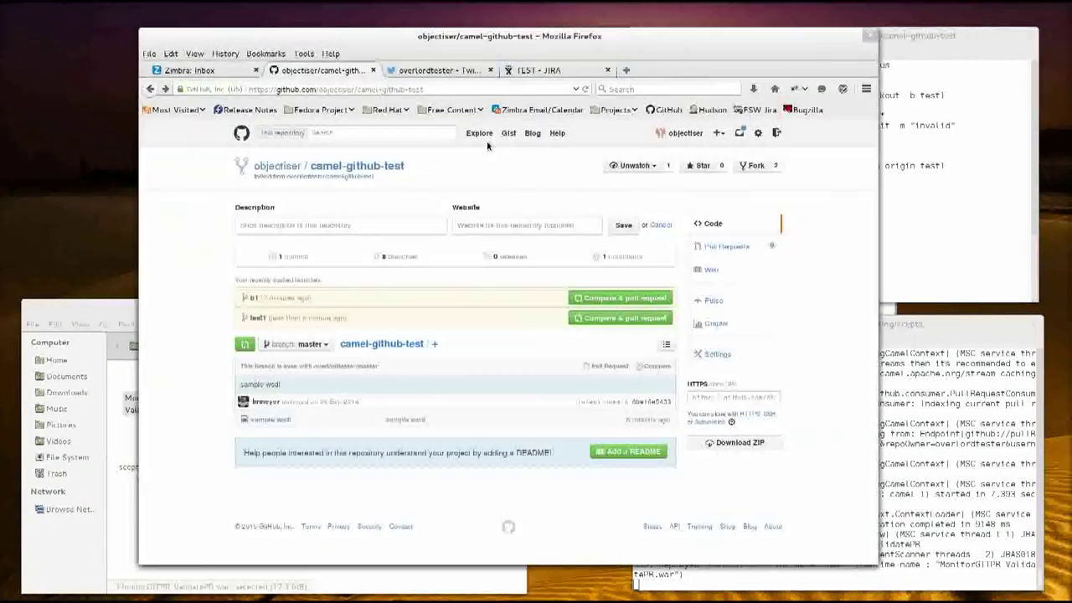
pyautogui.click(614, 323)
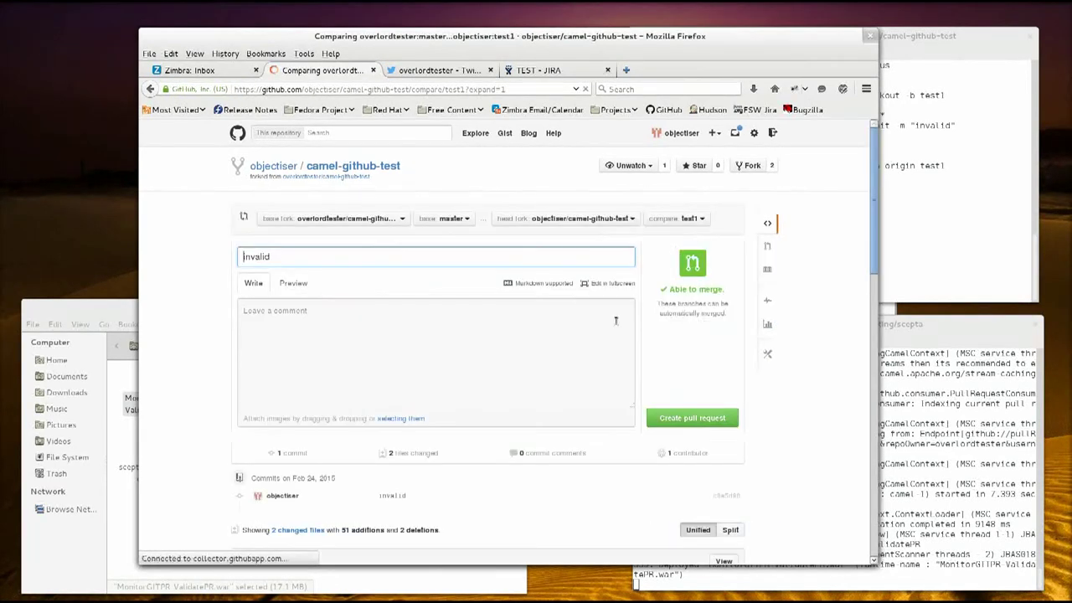
pyautogui.click(690, 419)
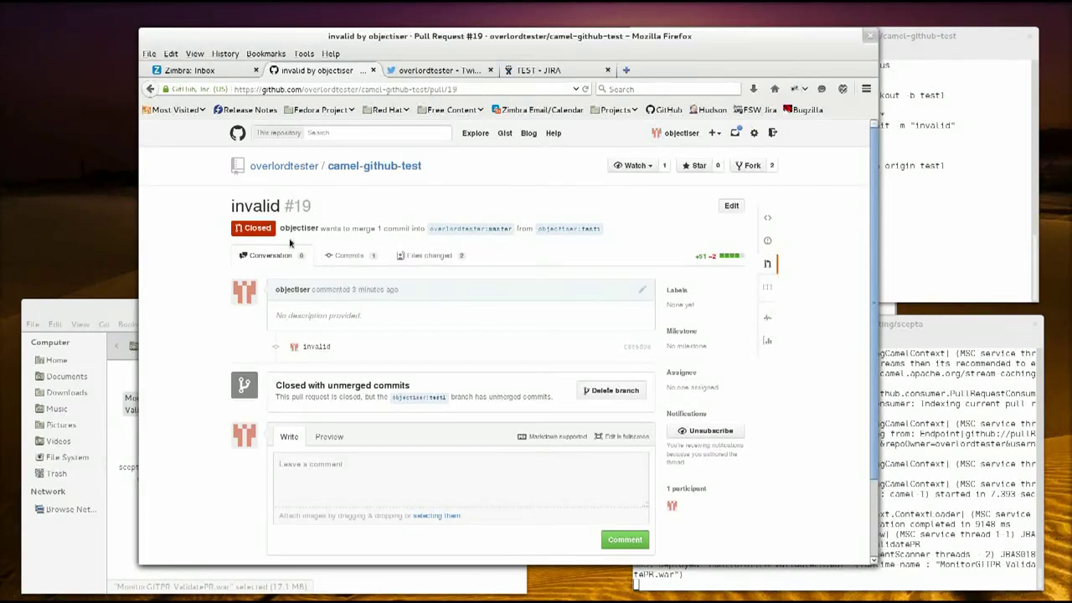
pyautogui.click(587, 90)
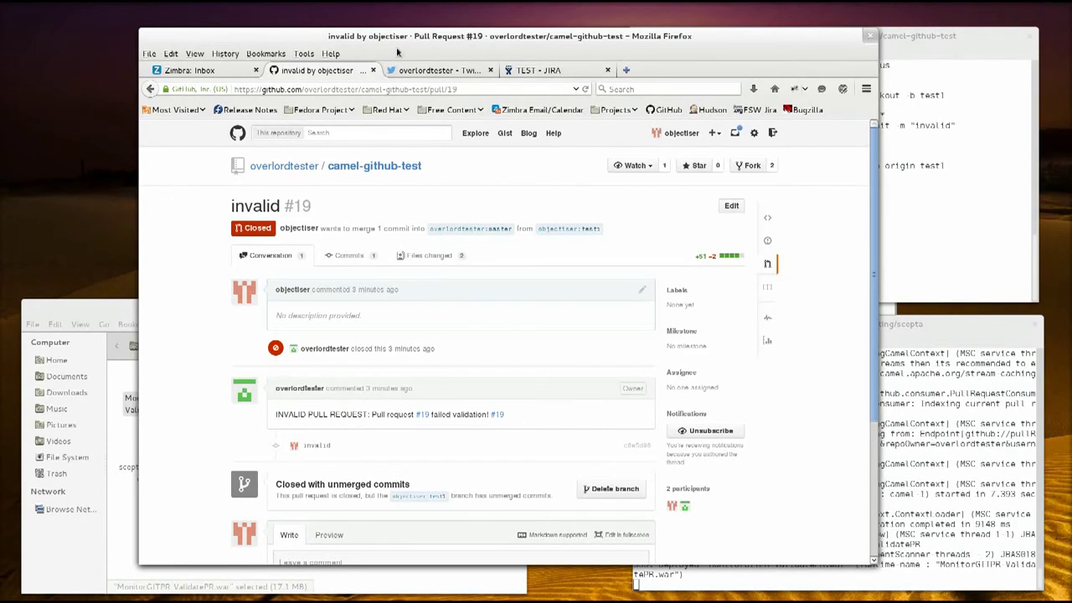
pyautogui.click(432, 72)
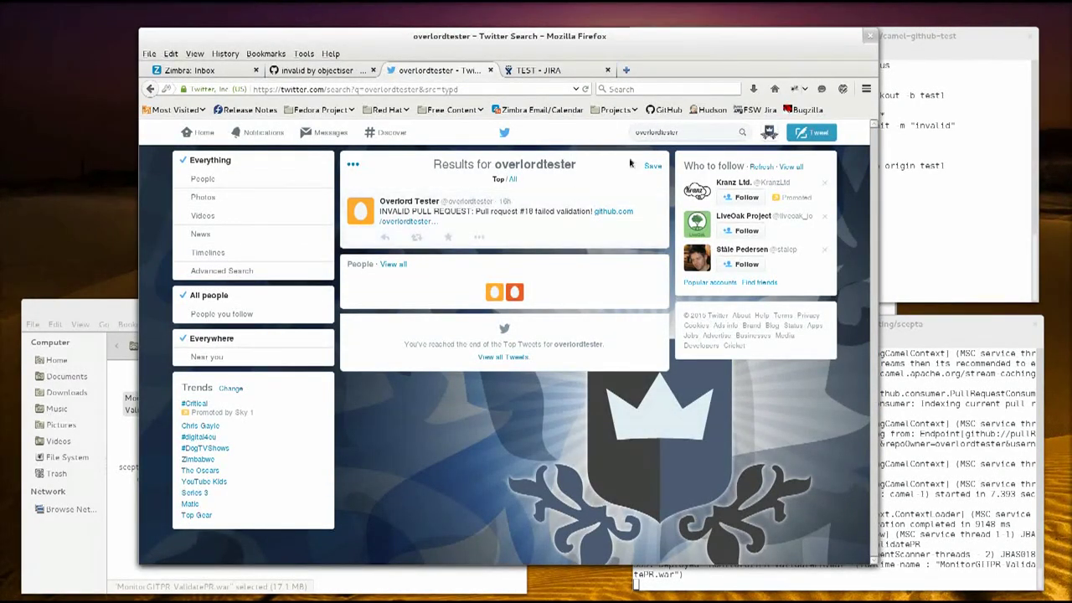
# Step: Refresh the Twitter search until the pull request #19 failed-validation tweet appears
pyautogui.click(586, 89)
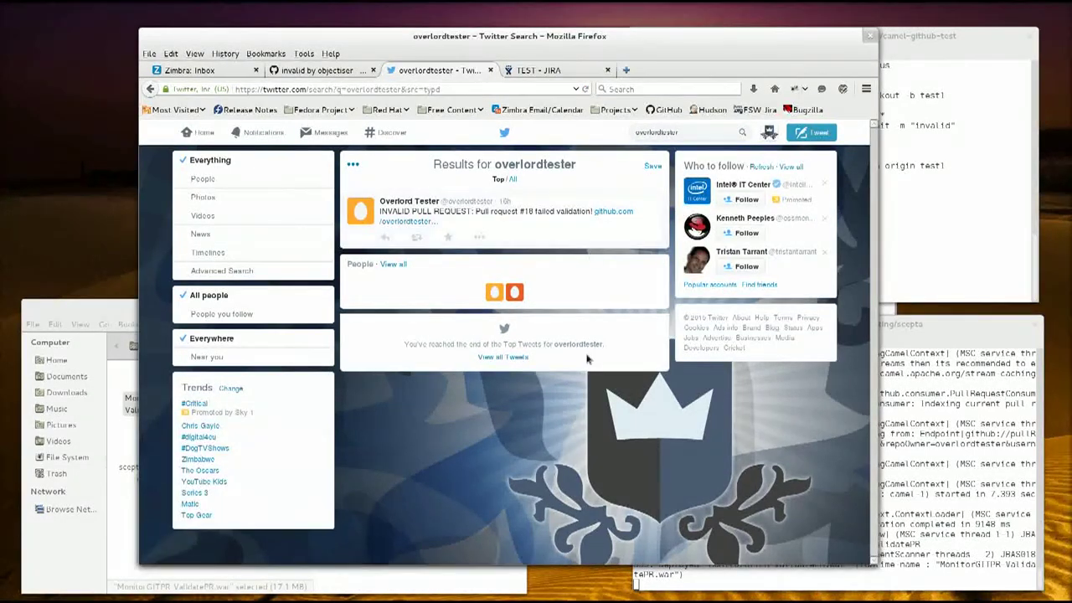
pyautogui.click(586, 89)
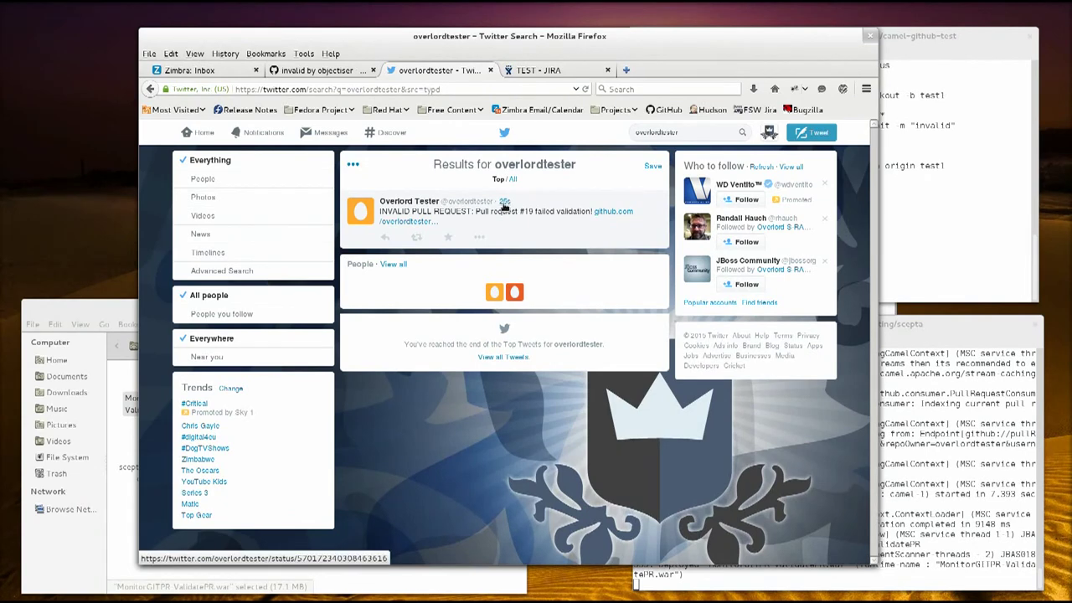
pyautogui.click(553, 71)
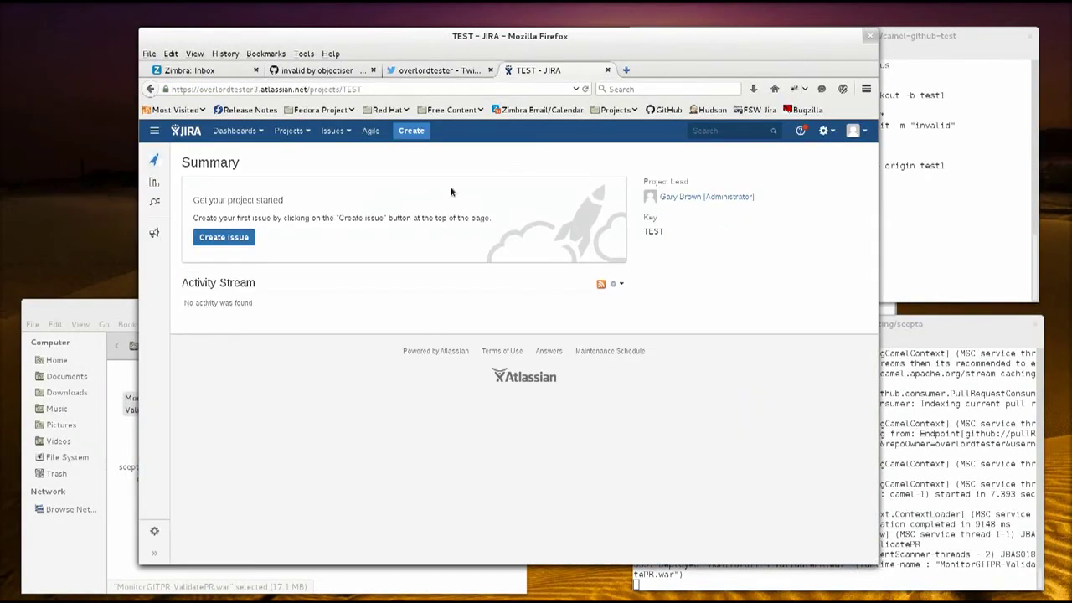
# Step: Reload the JIRA TEST project summary to show the new issue TEST-3 for pull request #19
pyautogui.click(587, 88)
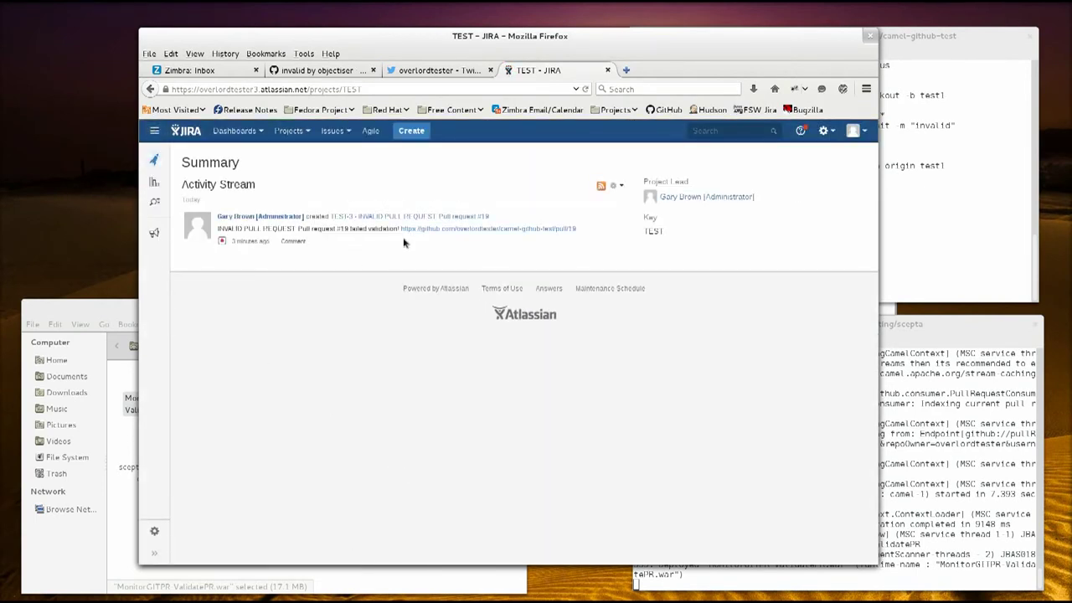
# Step: Open issue TEST-3 (INVALID PULL REQUEST) from the project's activity stream
pyautogui.click(383, 216)
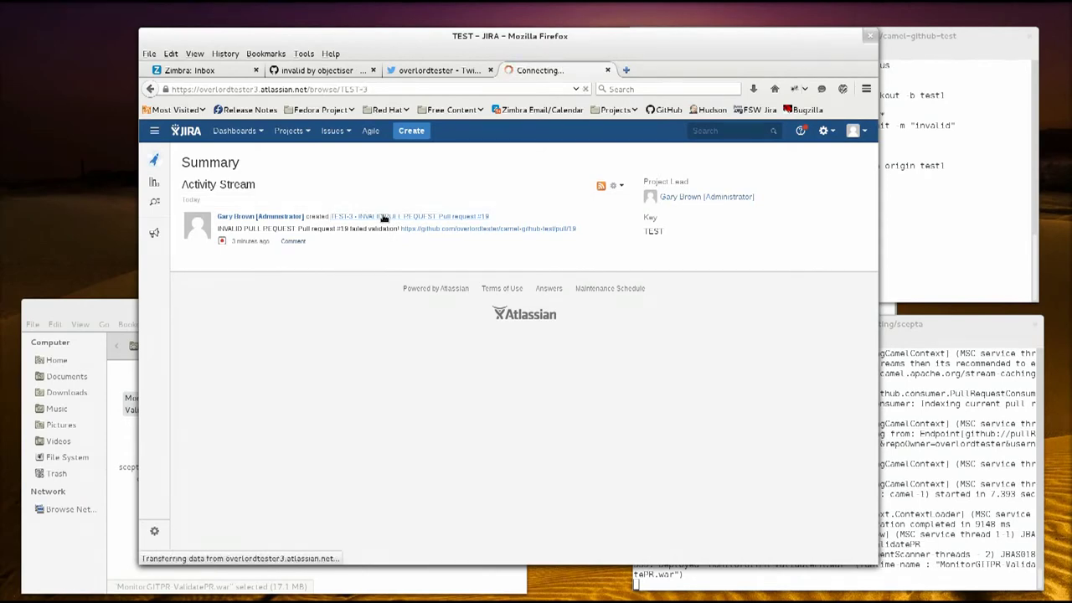